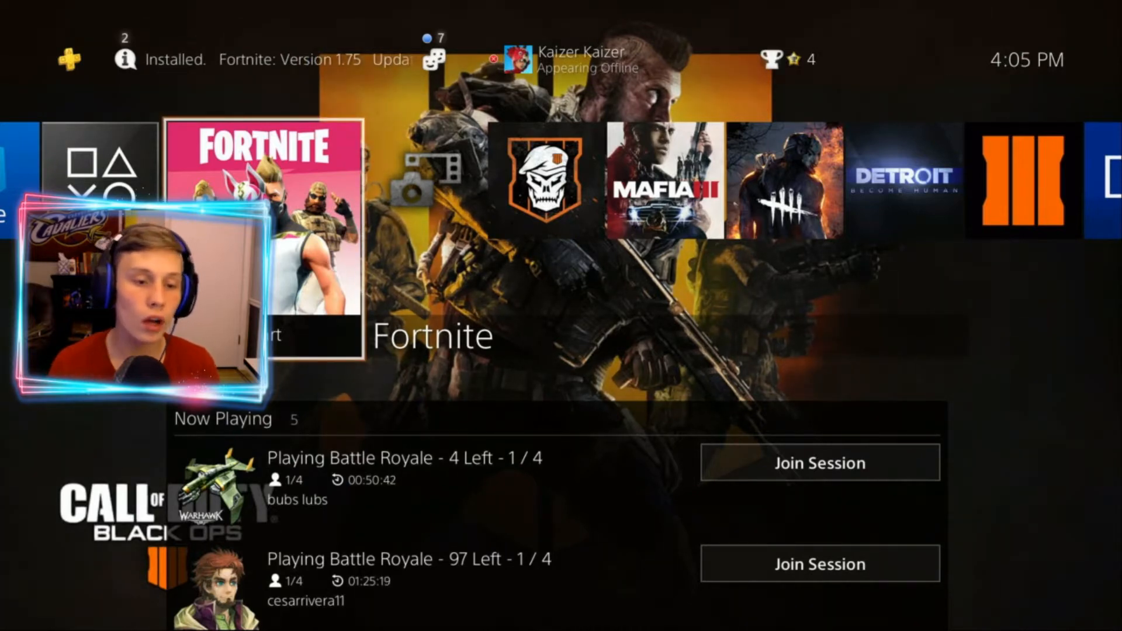
- Open the Length of Video Clip options in the Sharing and Broadcast Settings
{"action": "key", "text": "F1"}
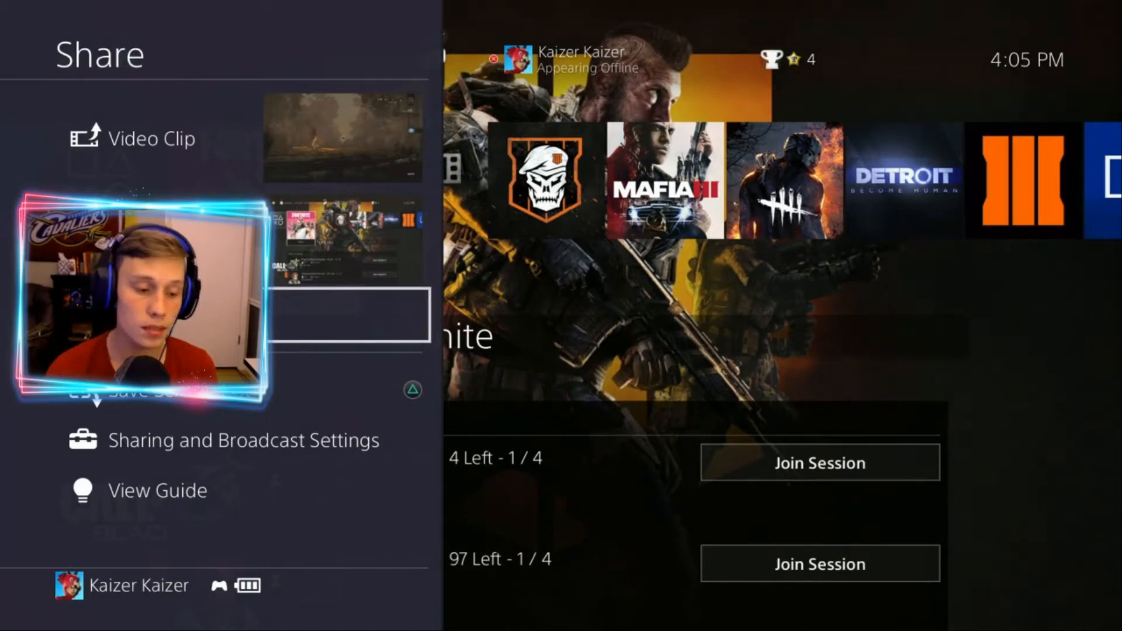
{"action": "key", "text": "Down"}
{"action": "key", "text": "Down"}
{"action": "key", "text": "Return"}
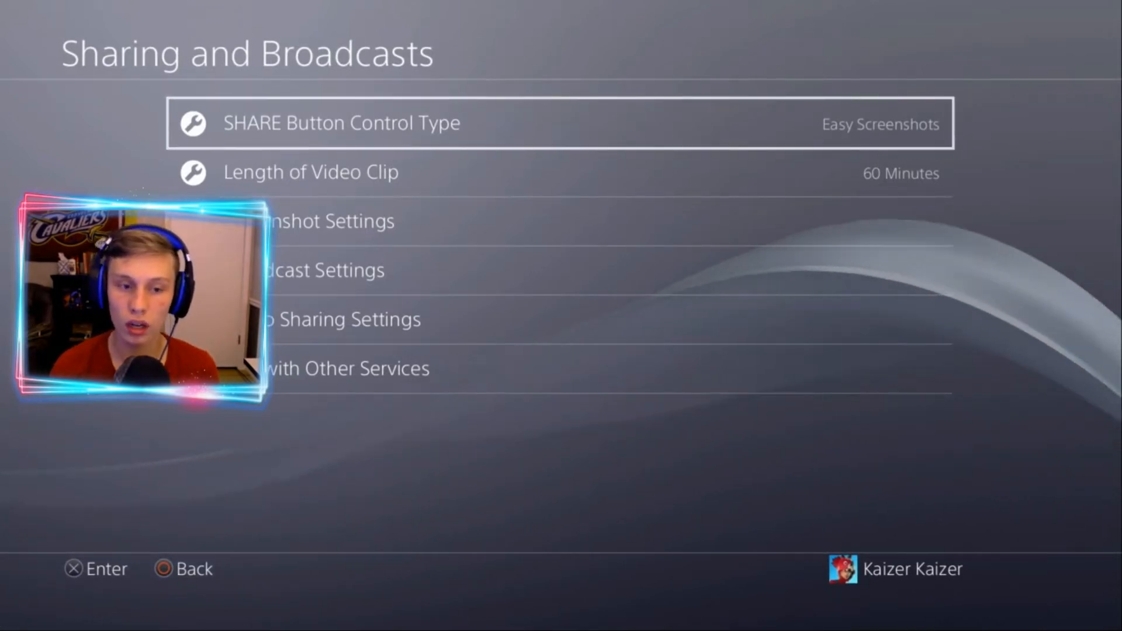
{"action": "key", "text": "Down"}
{"action": "key", "text": "Return"}
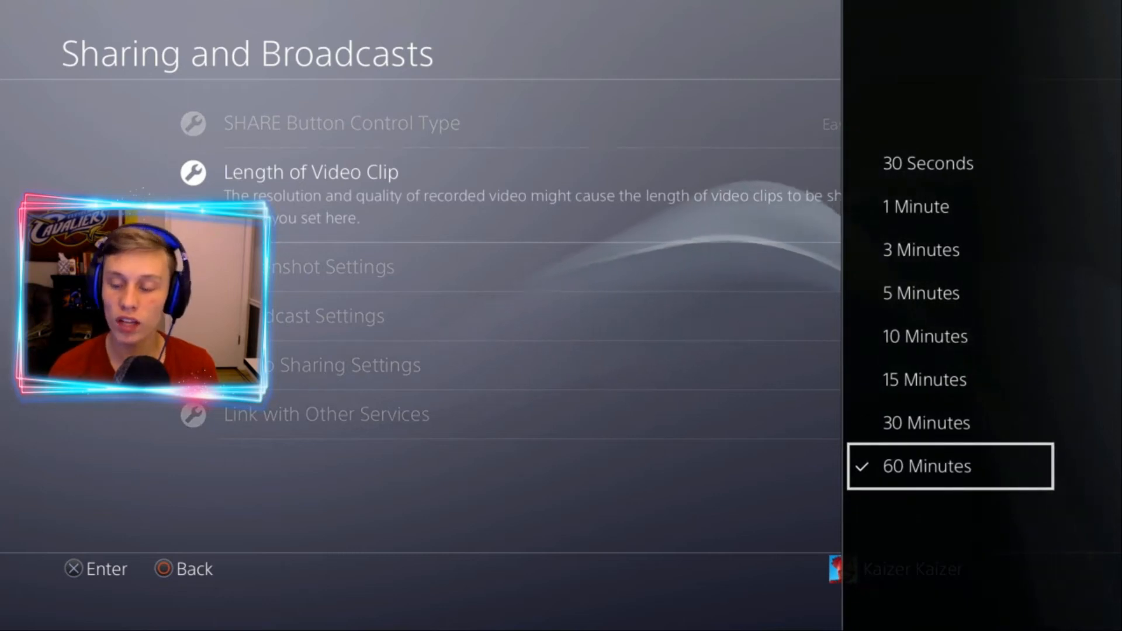
- Look through the available video clip lengths, including 15, 30 and 60 minutes, and return to the home screen
{"action": "key", "text": "Up"}
{"action": "key", "text": "Up"}
{"action": "key", "text": "Up"}
{"action": "key", "text": "Up"}
{"action": "key", "text": "Up"}
{"action": "key", "text": "Up"}
{"action": "key", "text": "Up"}
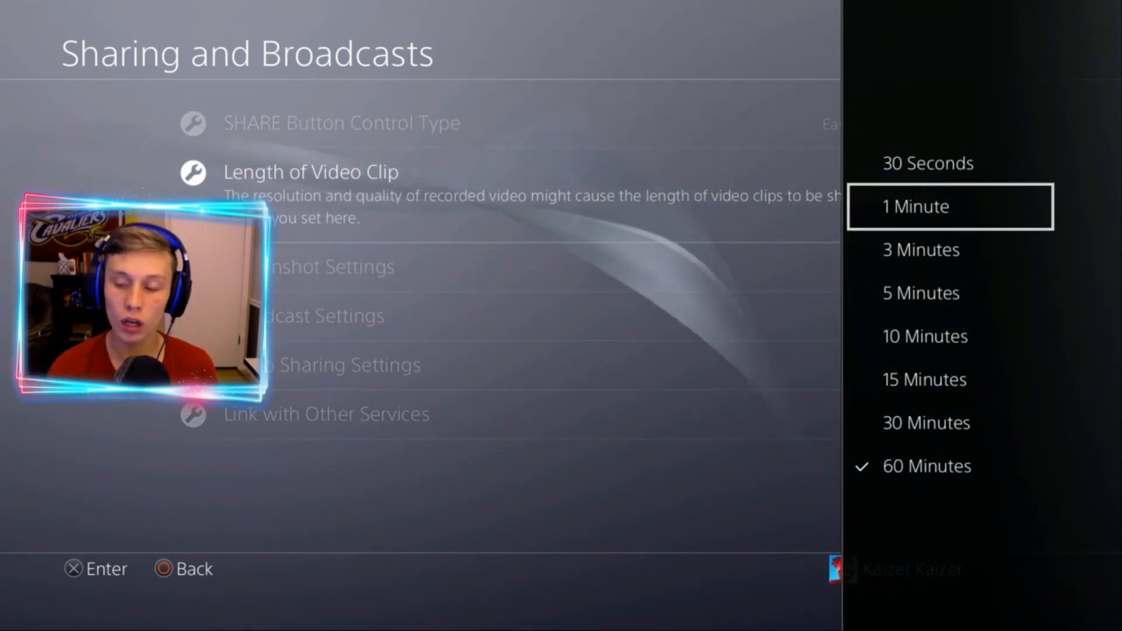
{"action": "key", "text": "Down"}
{"action": "key", "text": "Down"}
{"action": "key", "text": "Down"}
{"action": "key", "text": "Down"}
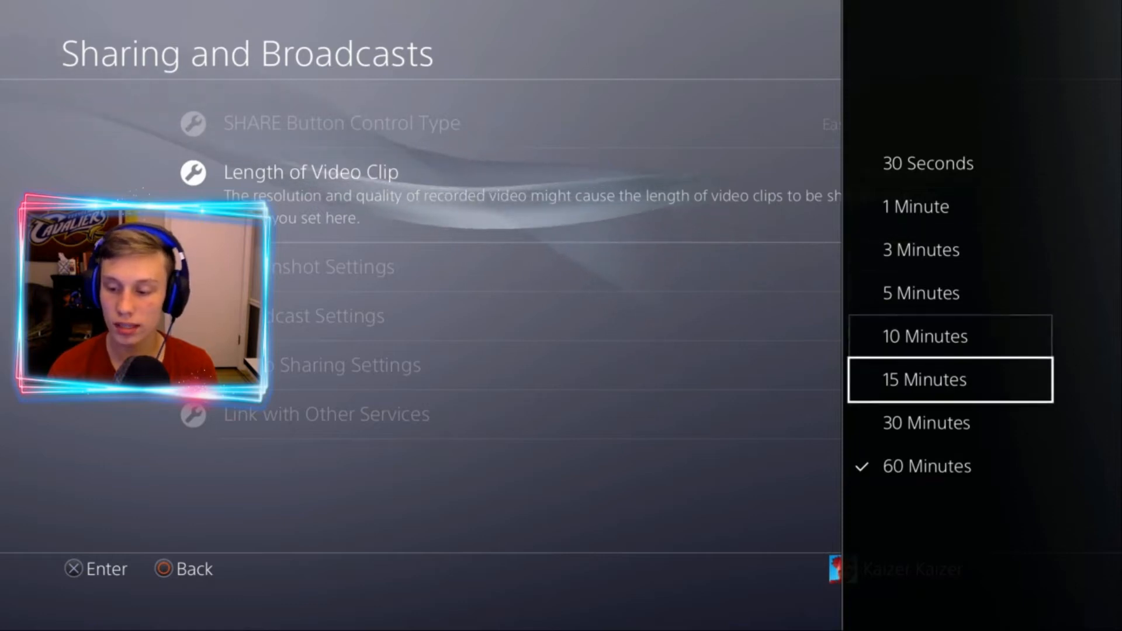
{"action": "key", "text": "Down"}
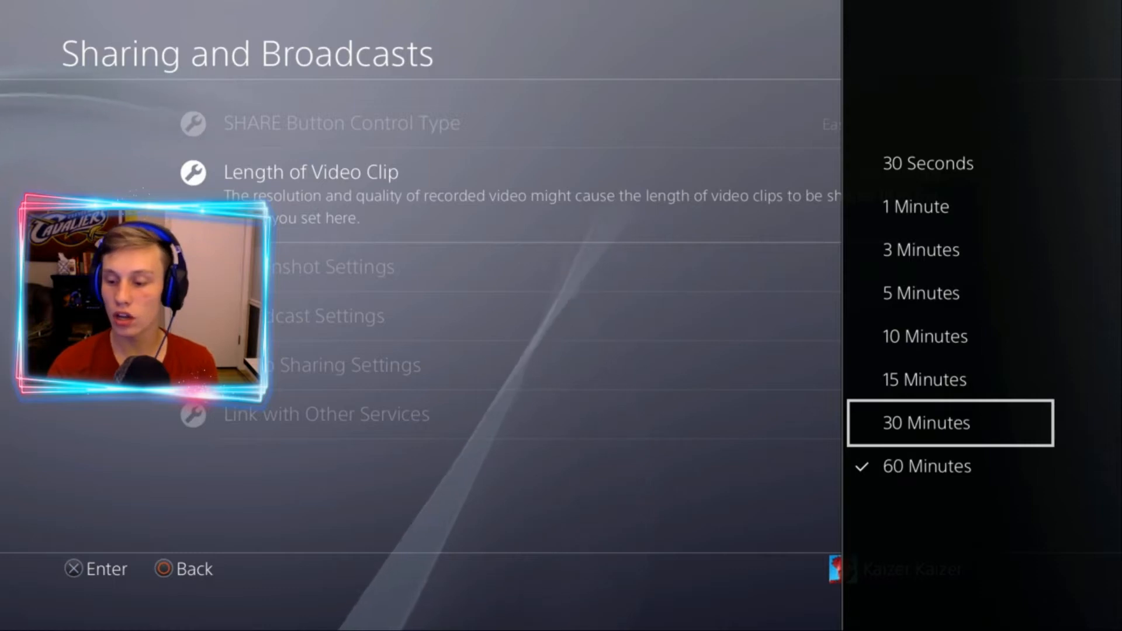
{"action": "key", "text": "Down"}
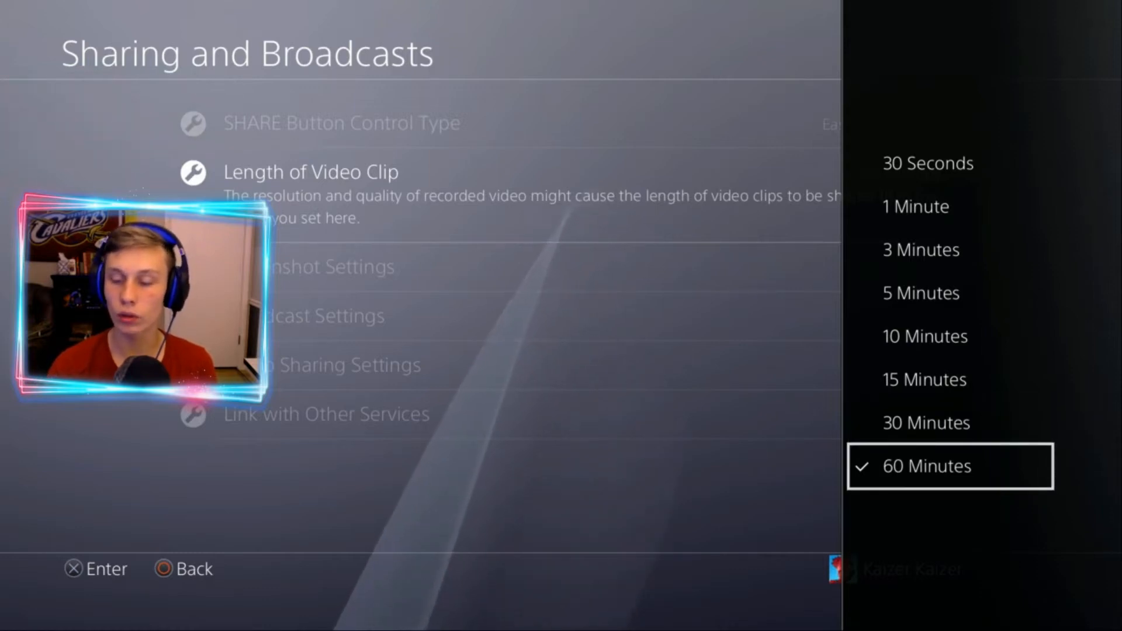
{"action": "key", "text": "Up"}
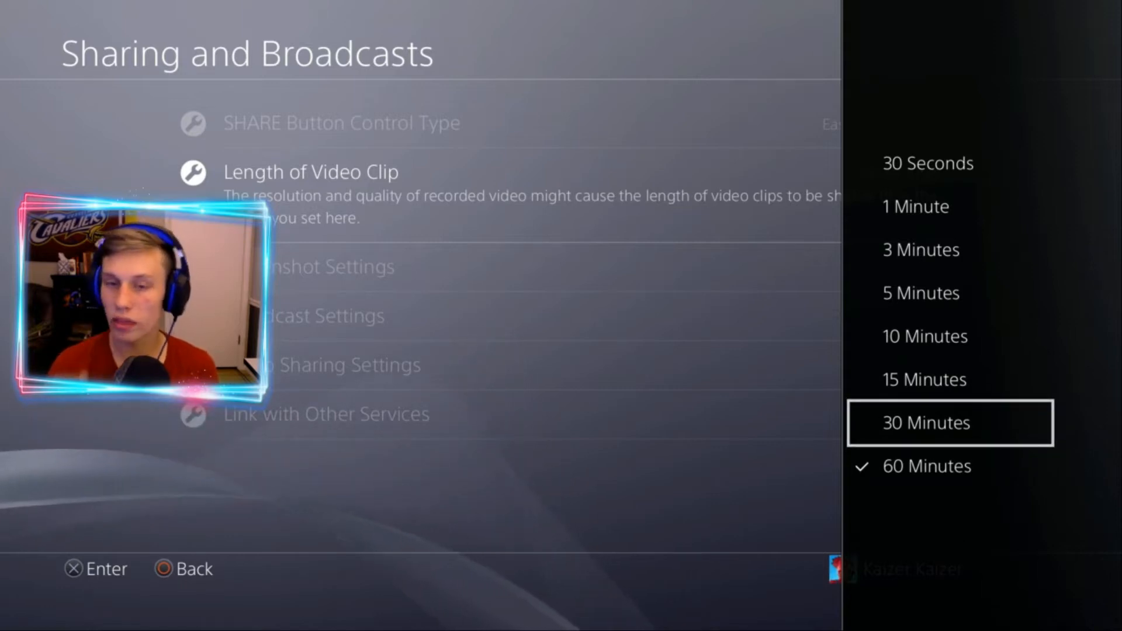
{"action": "key", "text": "Escape"}
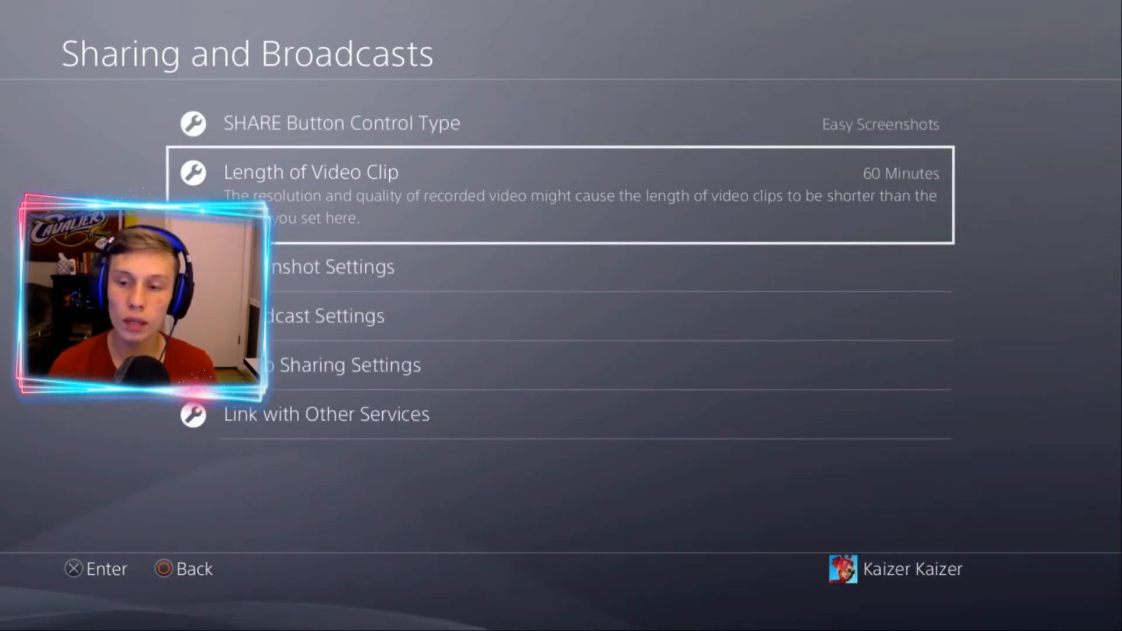
{"action": "key", "text": "Escape"}
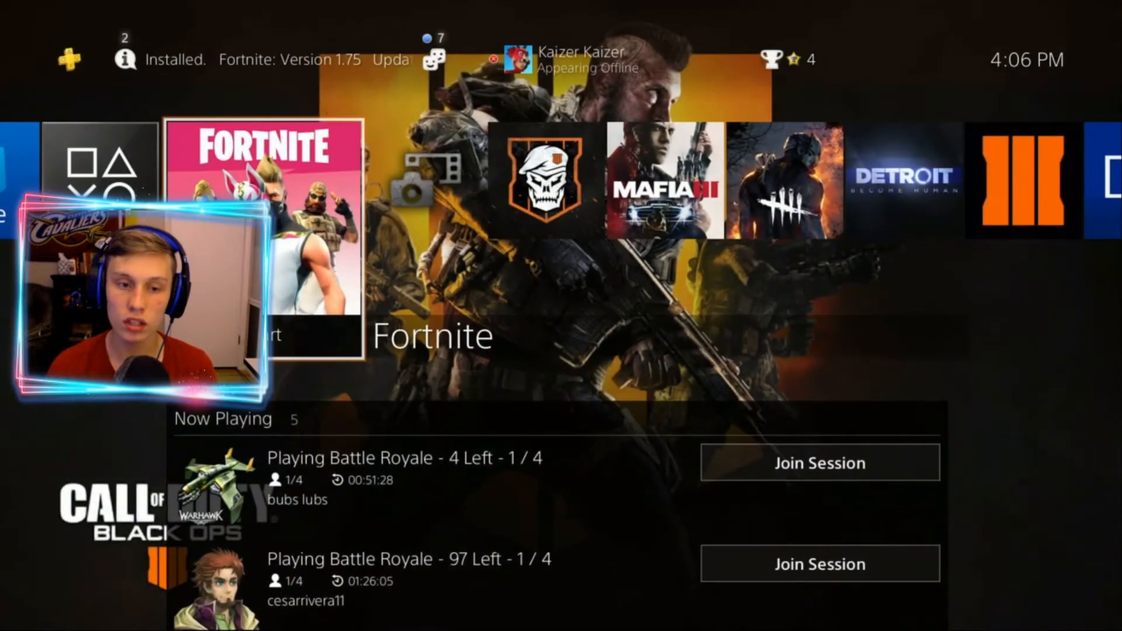
- View the Share Video Clip screen and return to the home screen
{"action": "key", "text": "s"}
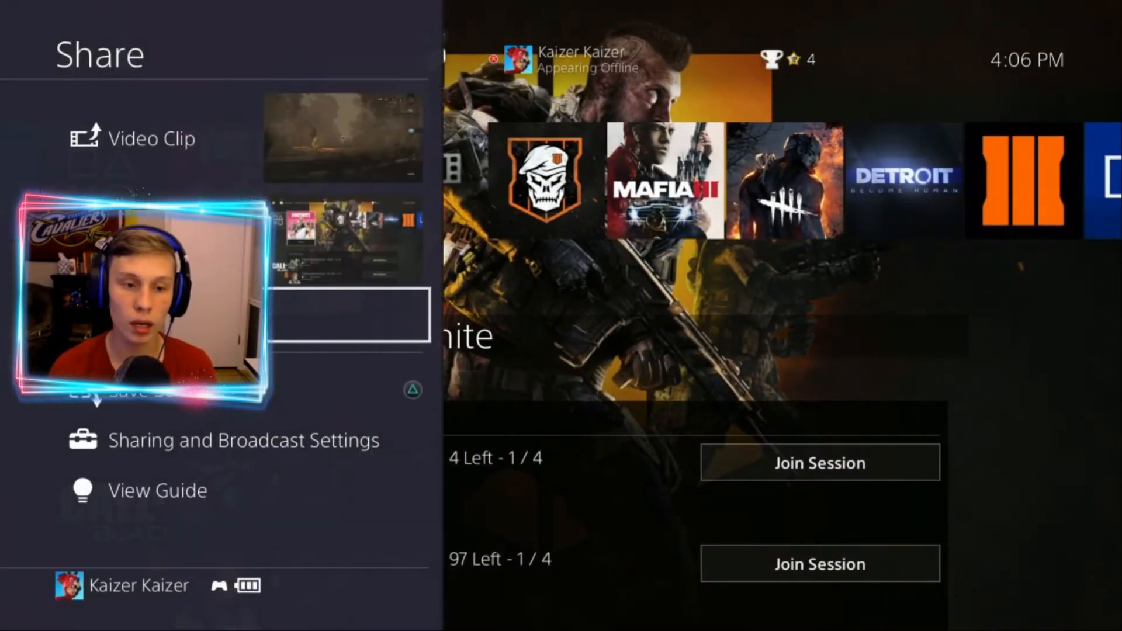
{"action": "key", "text": "Up"}
{"action": "key", "text": "Return"}
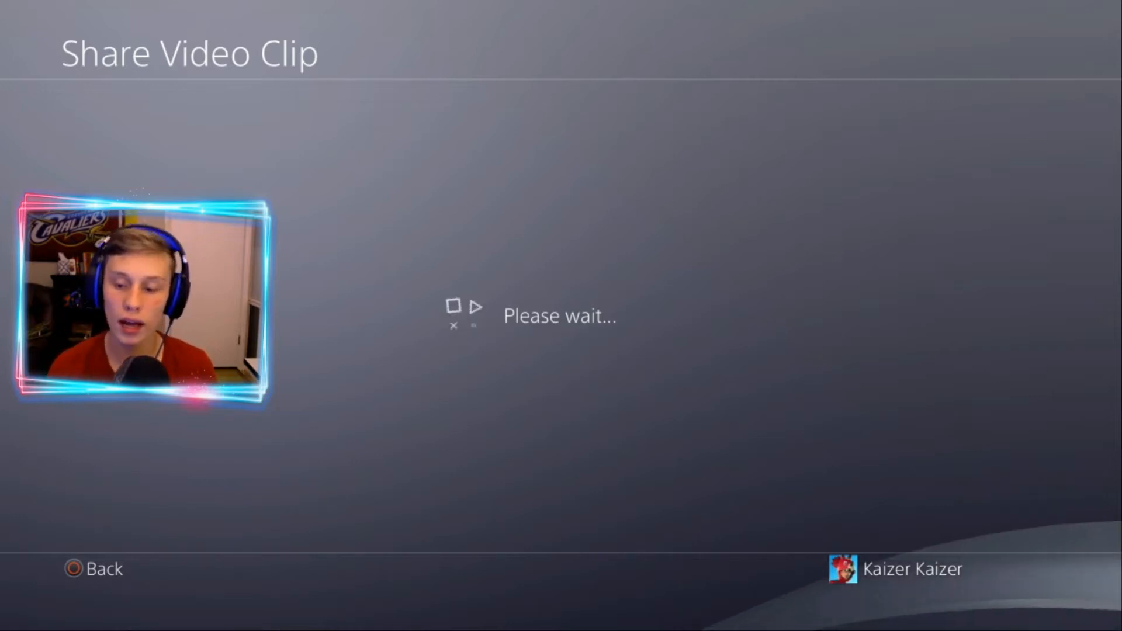
{"action": "key", "text": "Escape"}
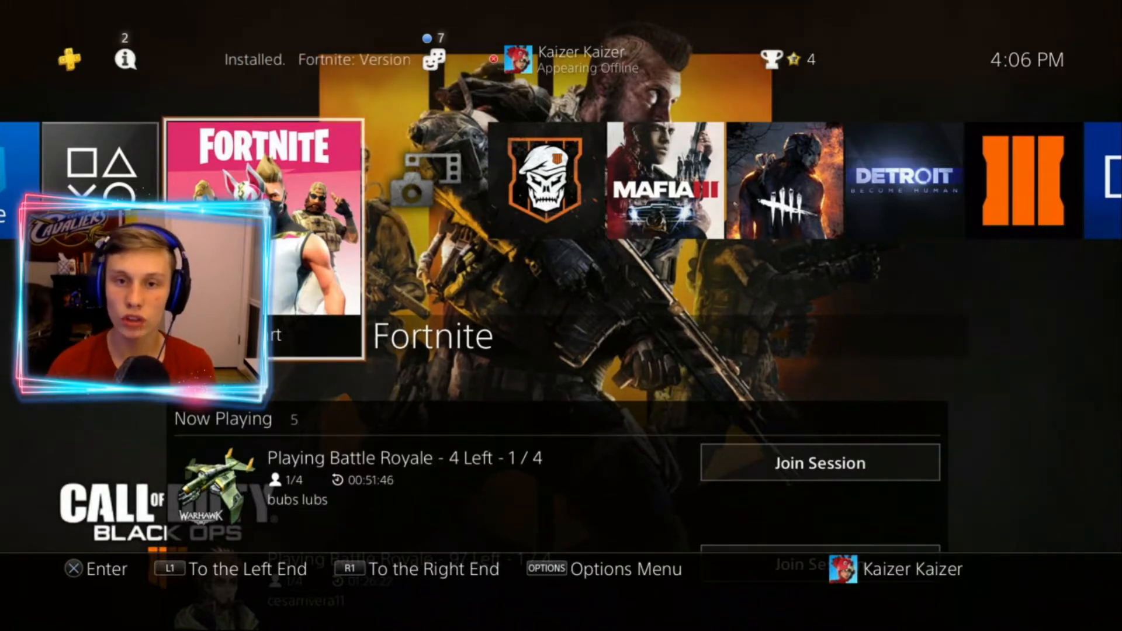
- Open the Audio Sharing Settings within the Sharing and Broadcast Settings
{"action": "key", "text": "super"}
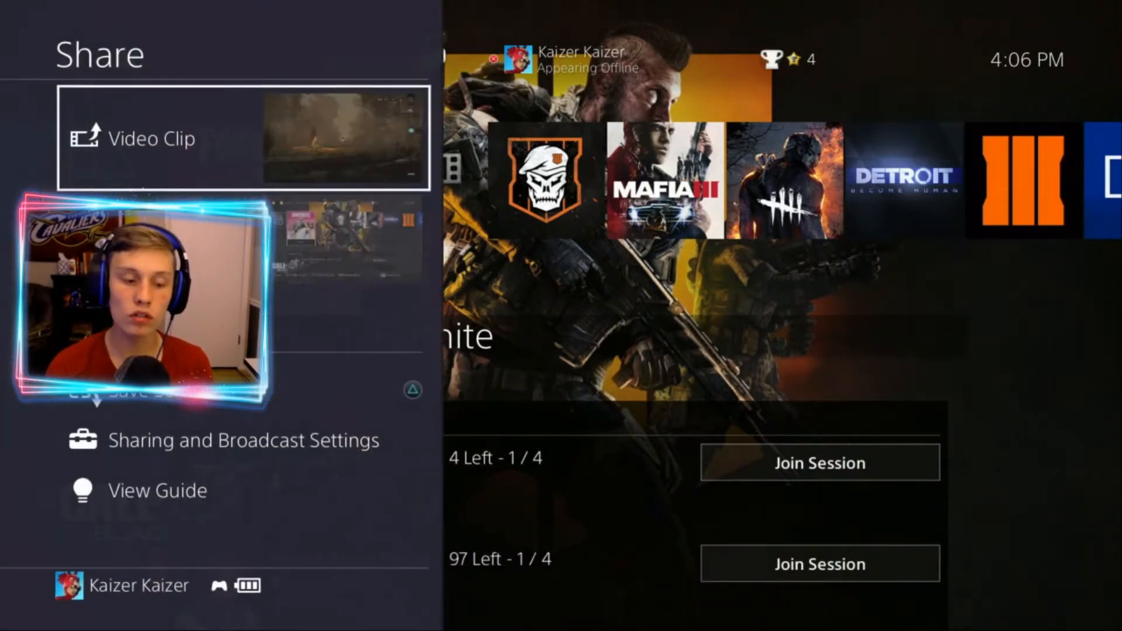
{"action": "key", "text": "Down"}
{"action": "key", "text": "Down"}
{"action": "key", "text": "Down"}
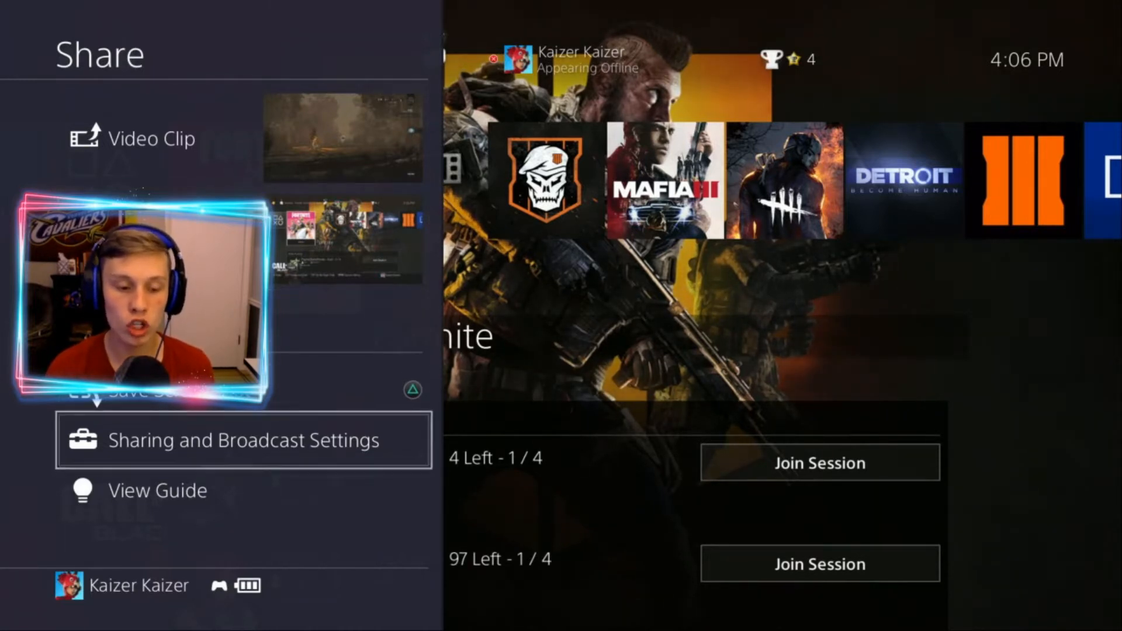
{"action": "key", "text": "Return"}
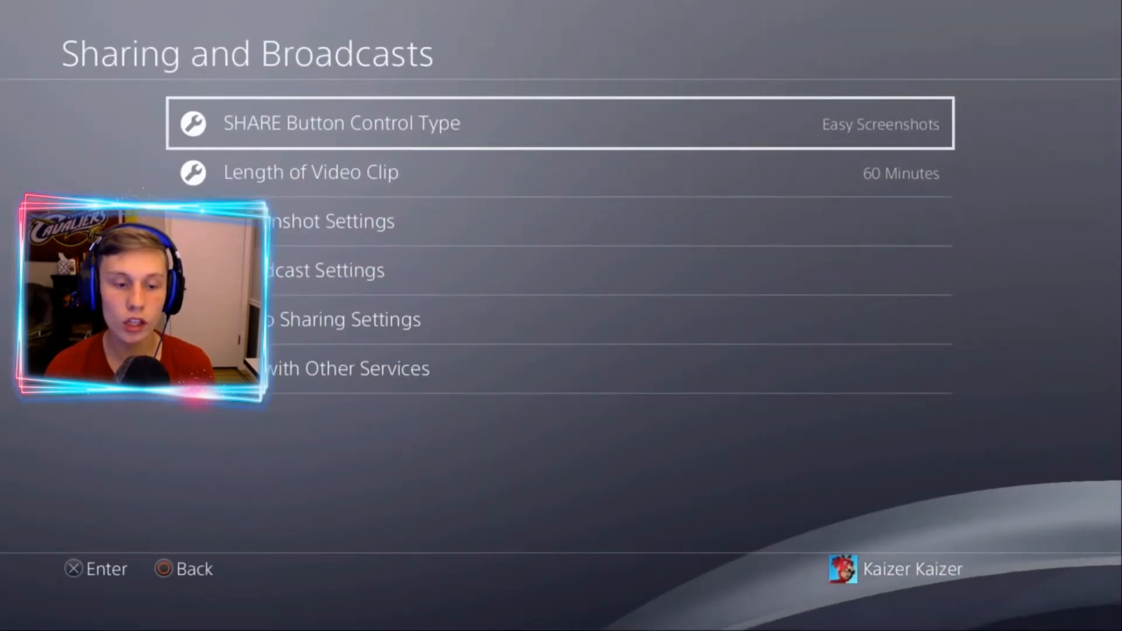
{"action": "key", "text": "Down"}
{"action": "key", "text": "Down"}
{"action": "key", "text": "Down"}
{"action": "key", "text": "Down"}
{"action": "key", "text": "Return"}
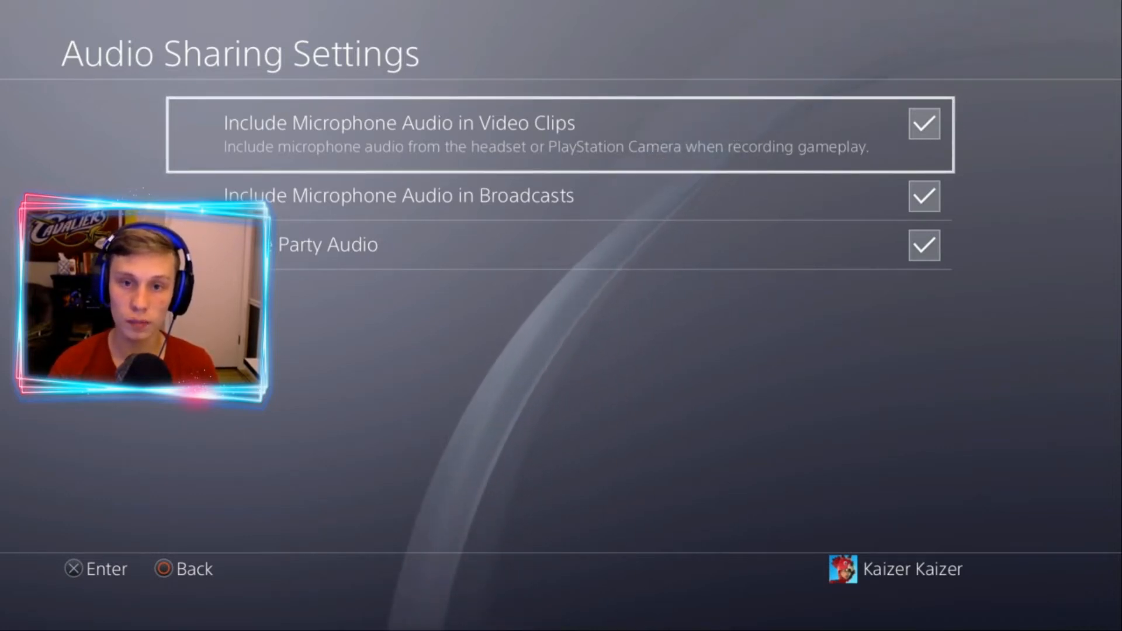
- Review the options for including microphone audio in broadcasts and sharing party audio, and return to the home screen
{"action": "key", "text": "Down"}
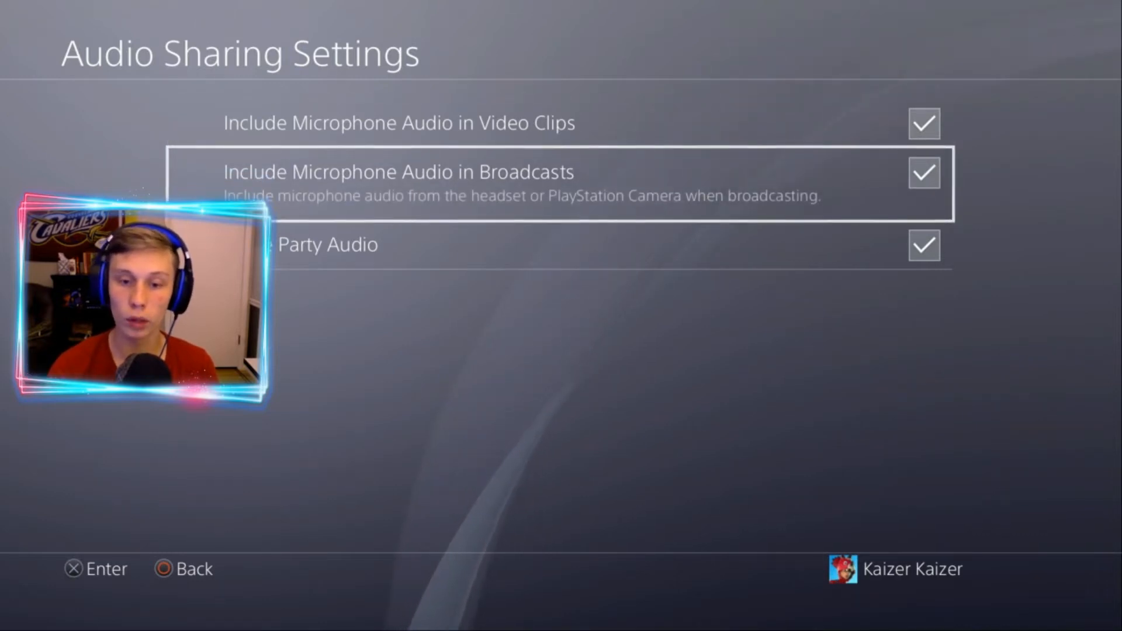
{"action": "key", "text": "Down"}
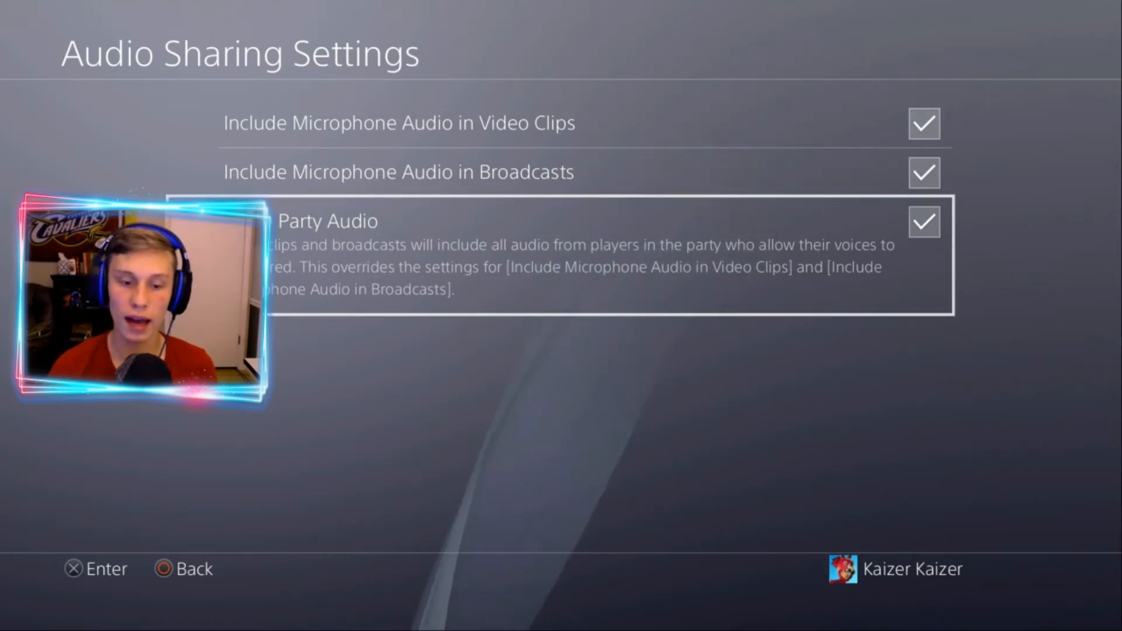
{"action": "key", "text": "Escape"}
{"action": "key", "text": "Escape"}
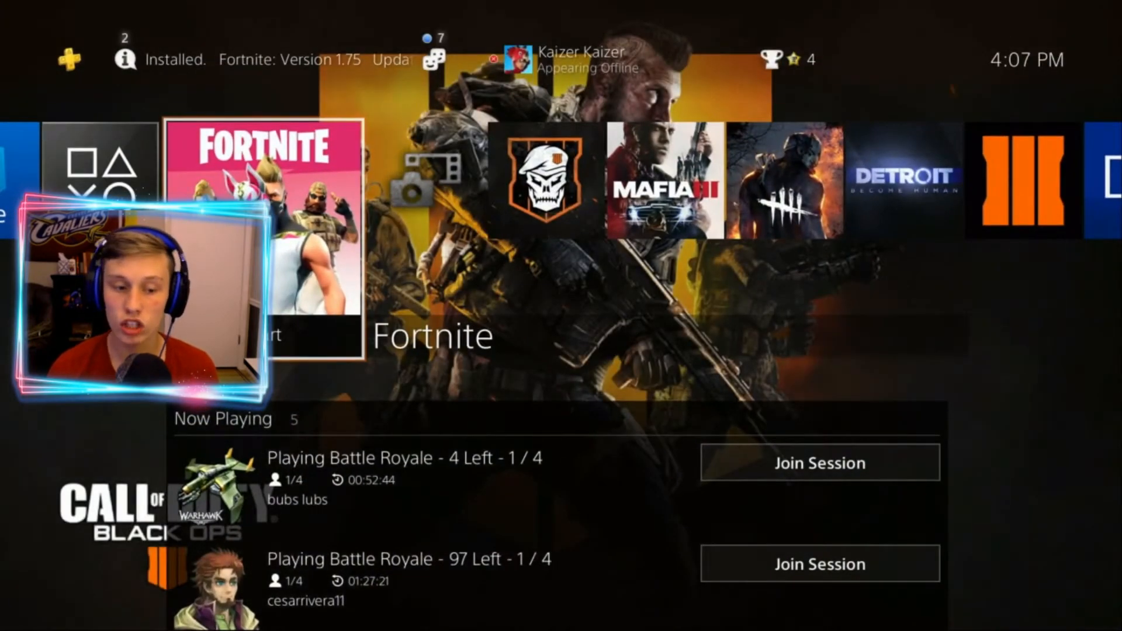
- Launch Fortnite and try to start a gameplay broadcast
{"action": "key", "text": "Return"}
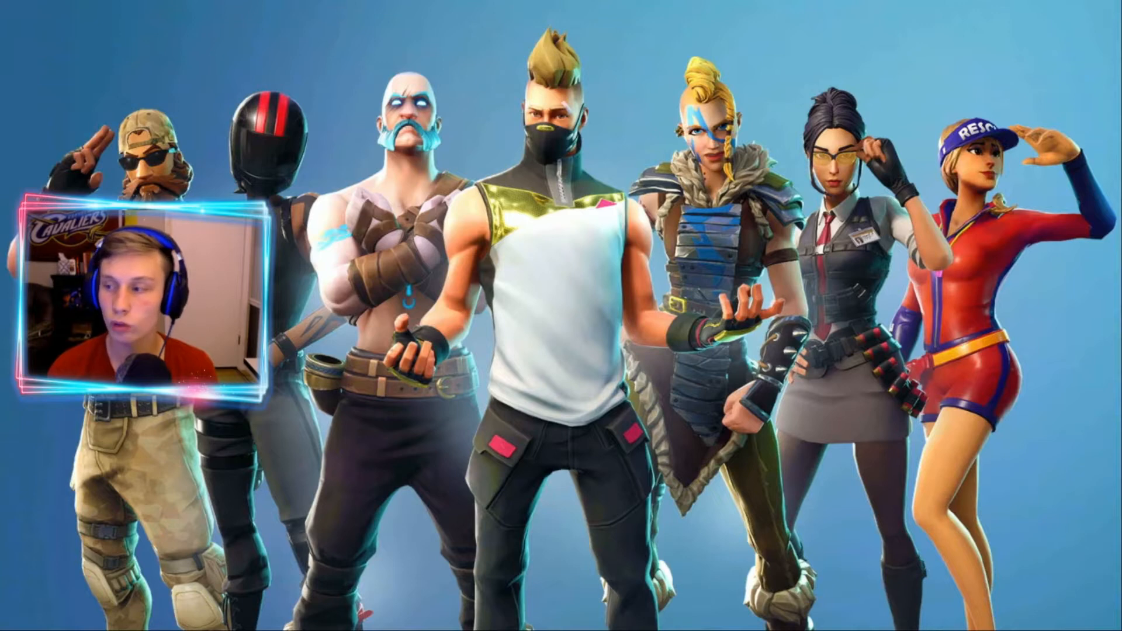
{"action": "key", "text": "super"}
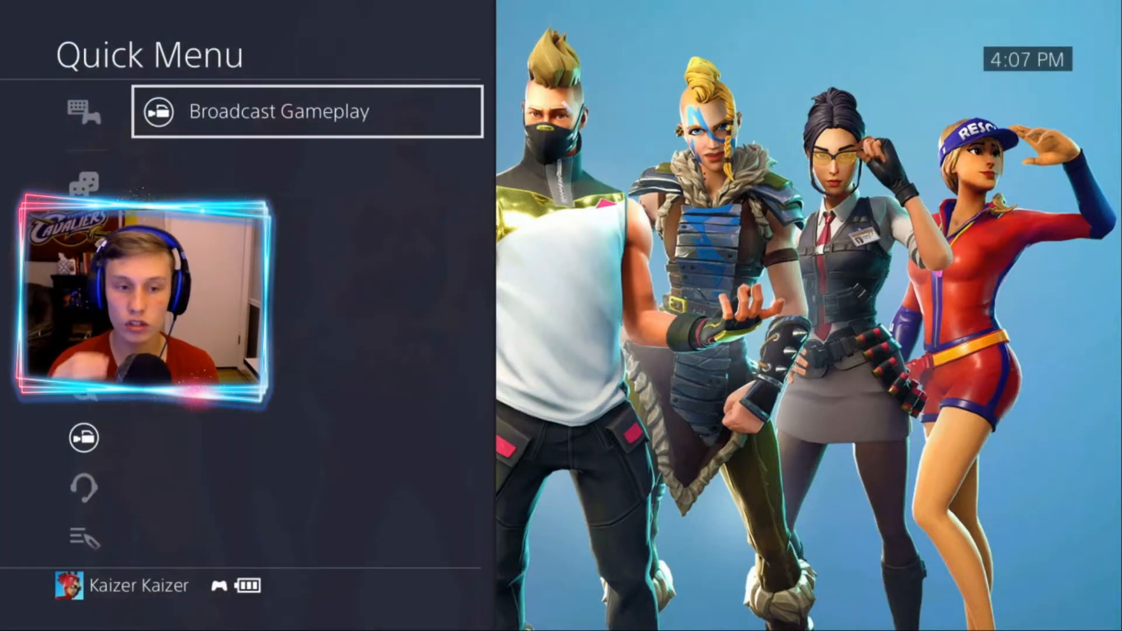
{"action": "key", "text": "Return"}
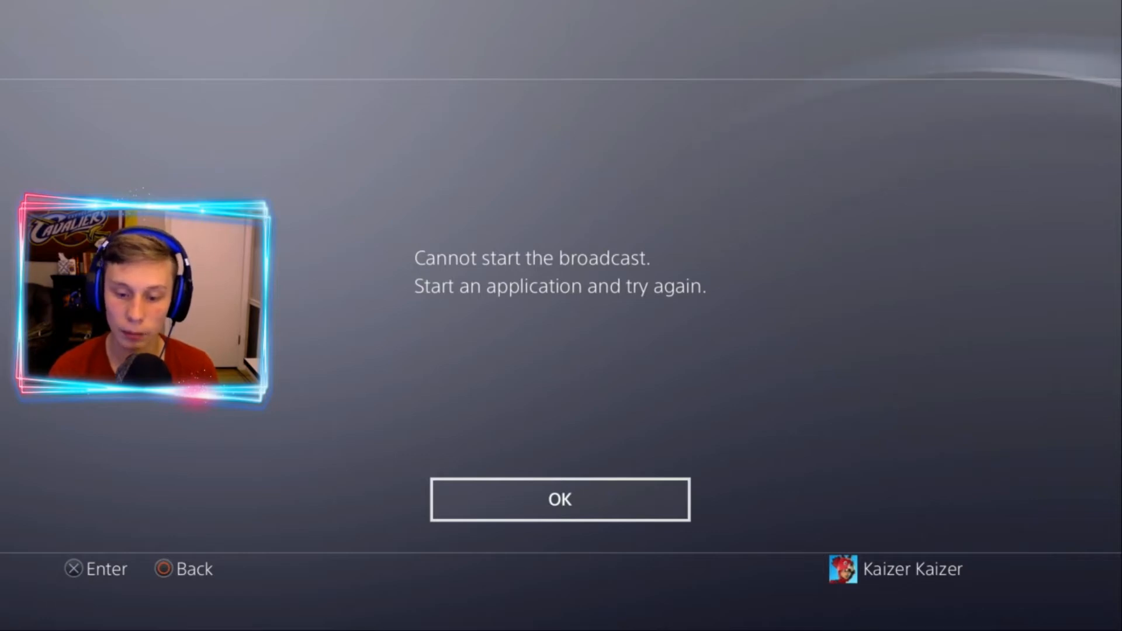
{"action": "key", "text": "Return"}
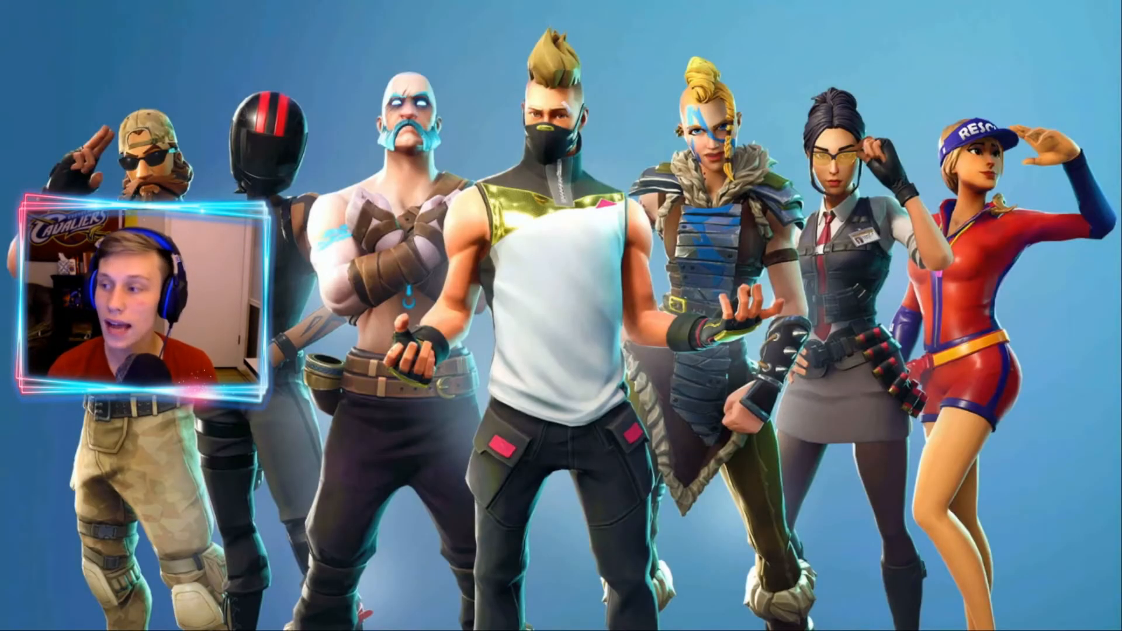
- Minimize the Streamlabs OBS window on the computer and bring it back up
{"action": "key", "text": "super"}
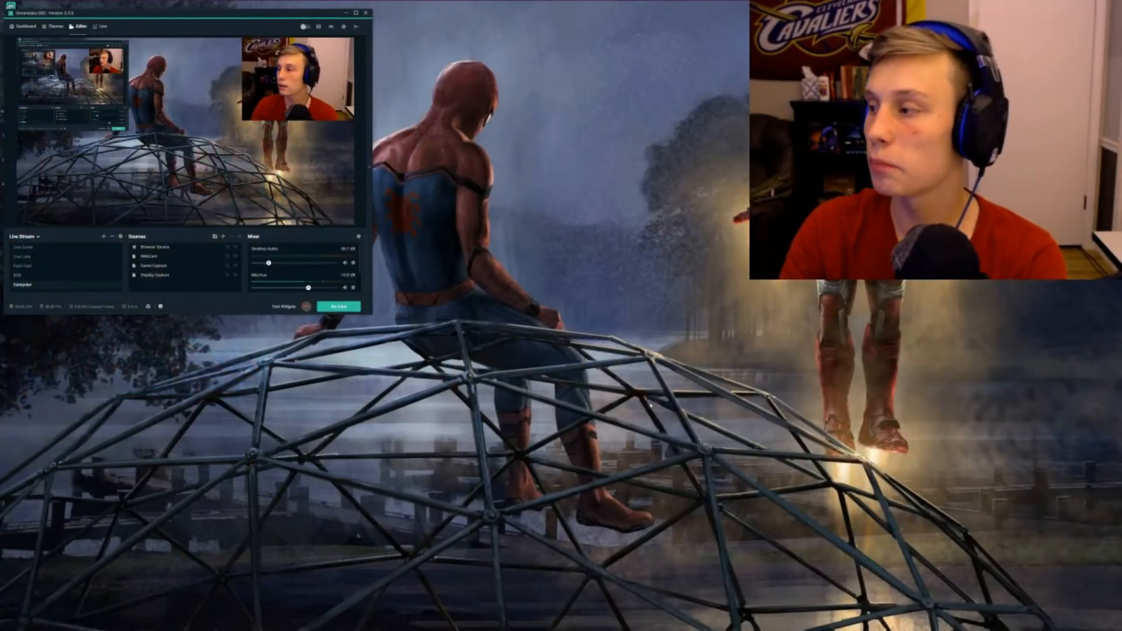
{"action": "left_click", "coordinate": [346, 13]}
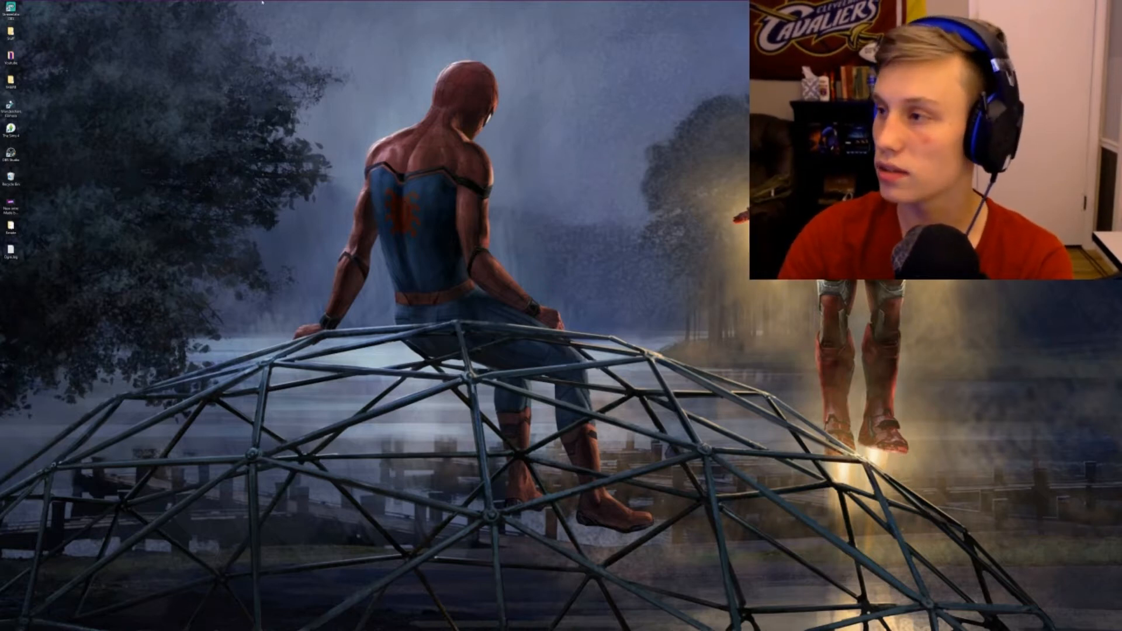
{"action": "mouse_move", "coordinate": [262, 2]}
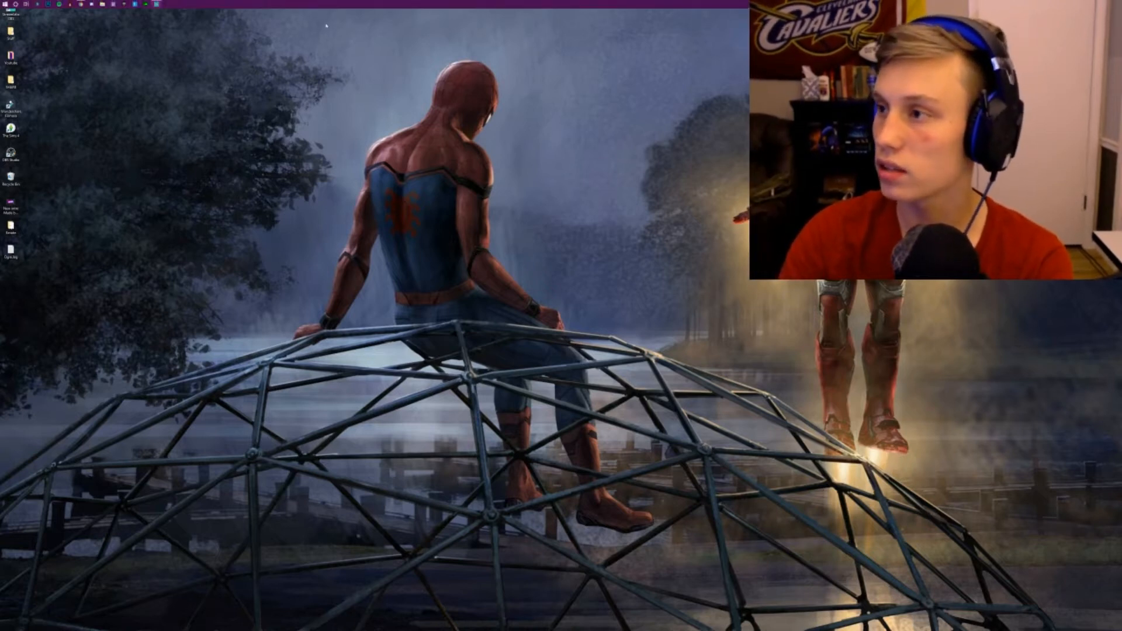
{"action": "left_click", "coordinate": [158, 5]}
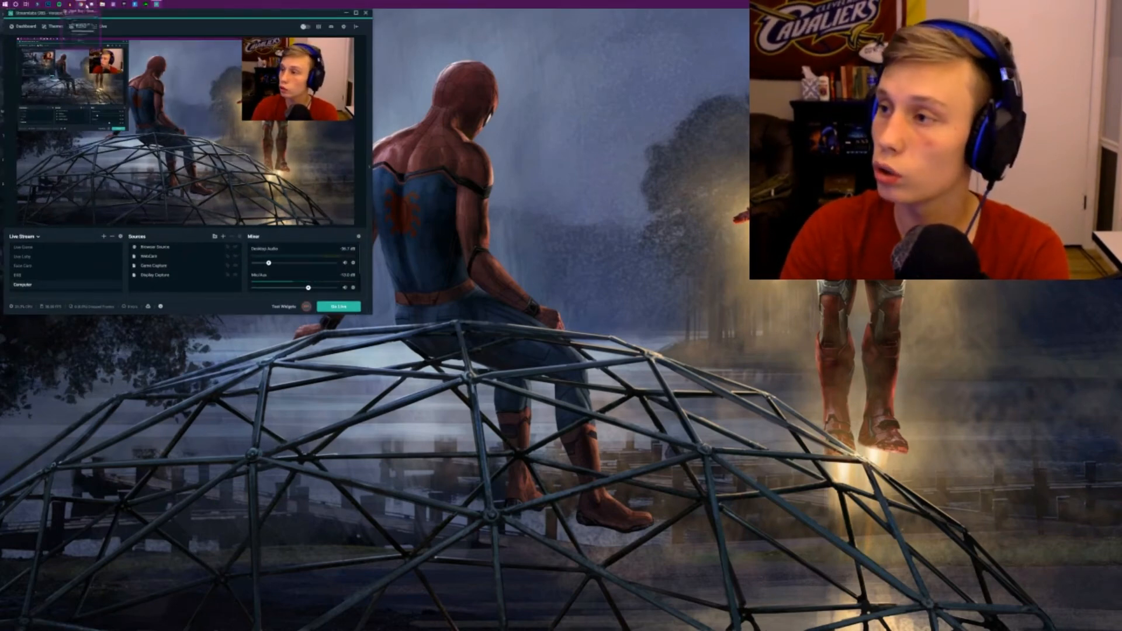
- Switch to the browser, search for "stream labs obs" in a new tab and accept the suggested spelling "streamlabs obs"
{"action": "left_click", "coordinate": [87, 4]}
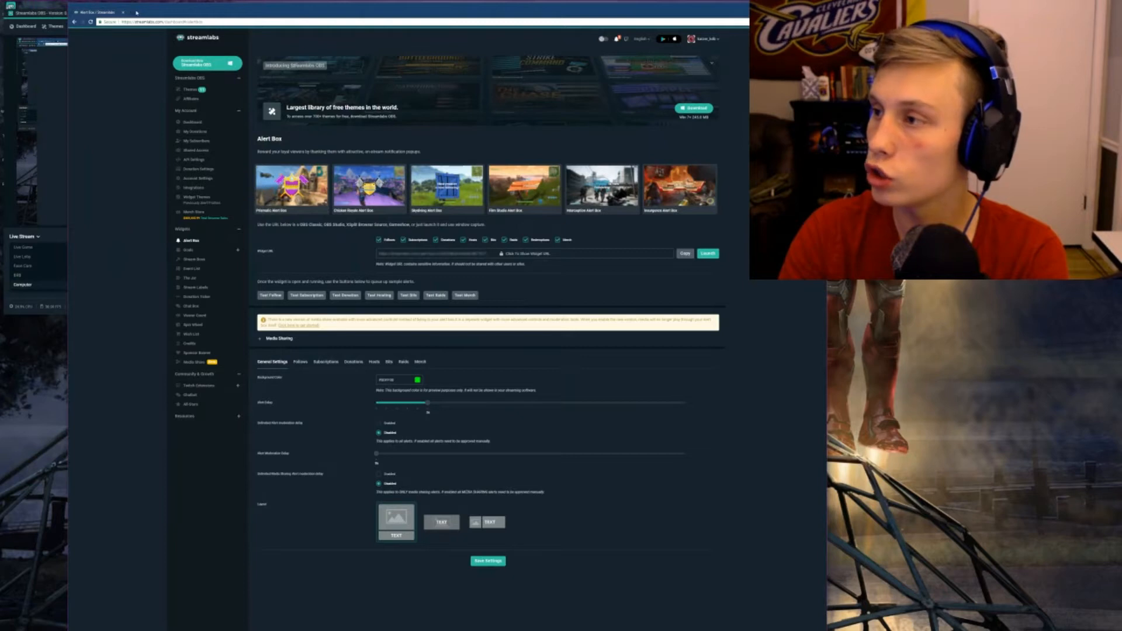
{"action": "left_click", "coordinate": [137, 12]}
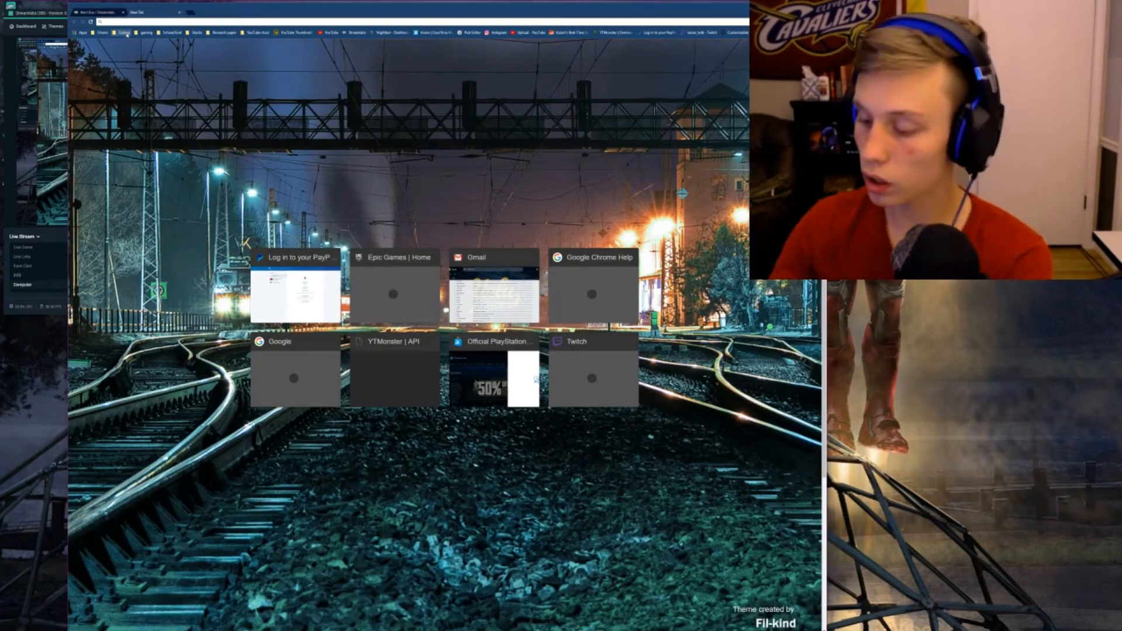
{"action": "type", "text": "stream"}
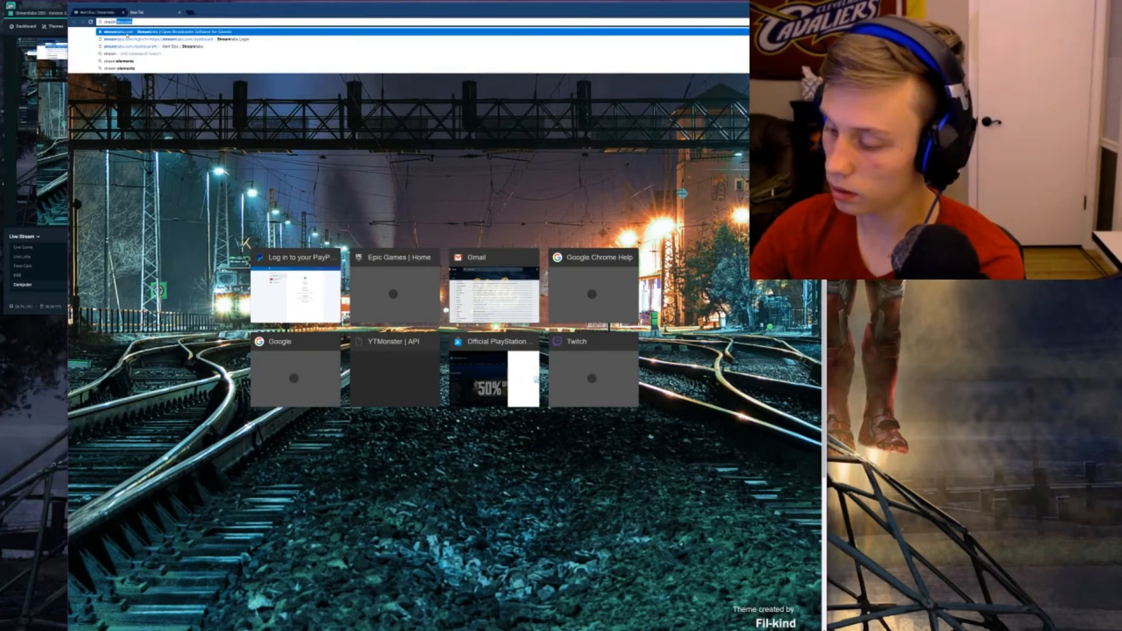
{"action": "type", "text": " labs"}
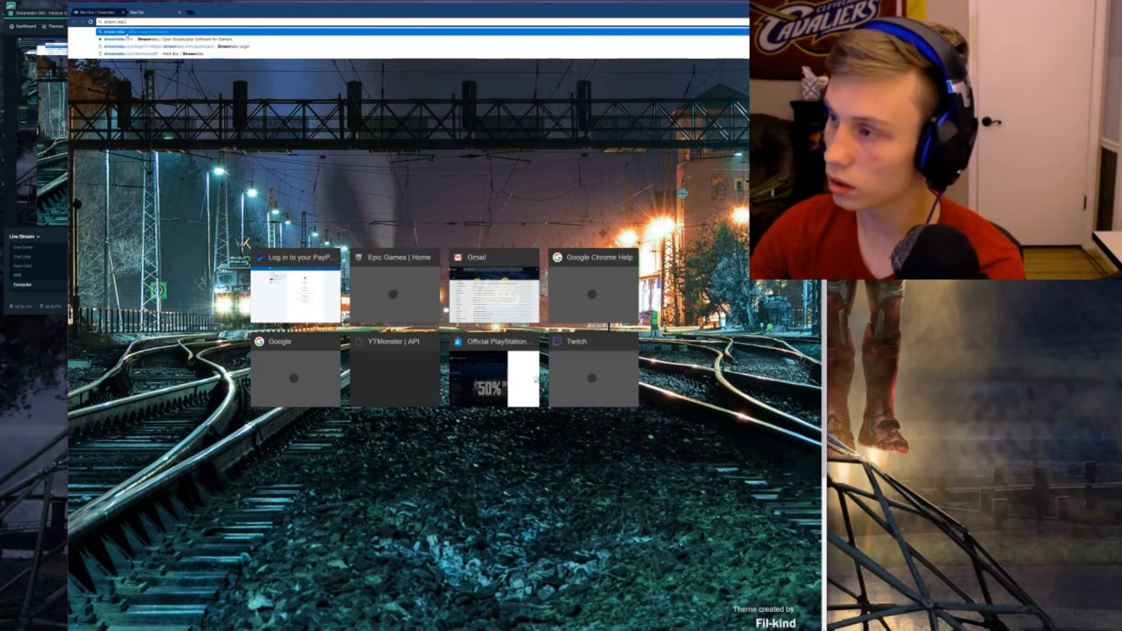
{"action": "type", "text": " obs"}
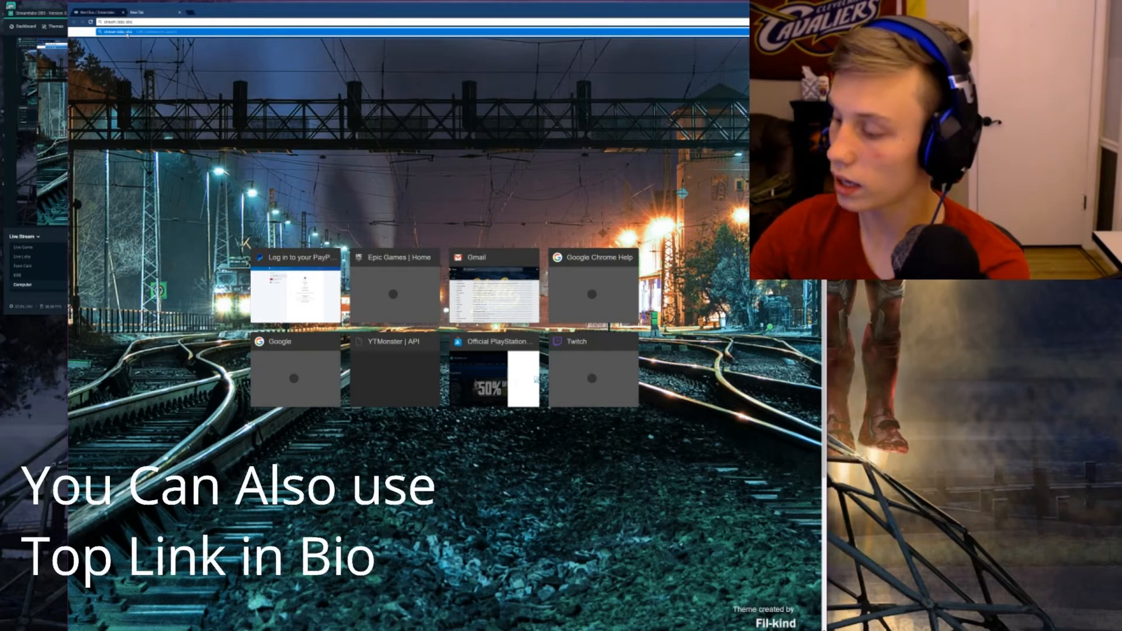
{"action": "key", "text": "Return"}
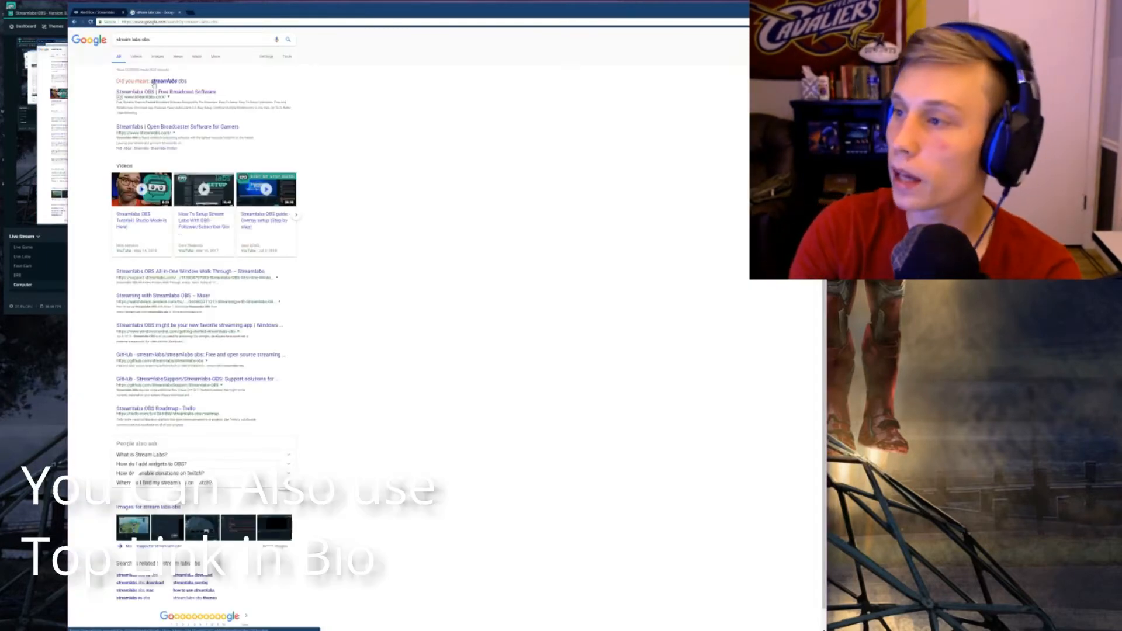
{"action": "left_click", "coordinate": [155, 81]}
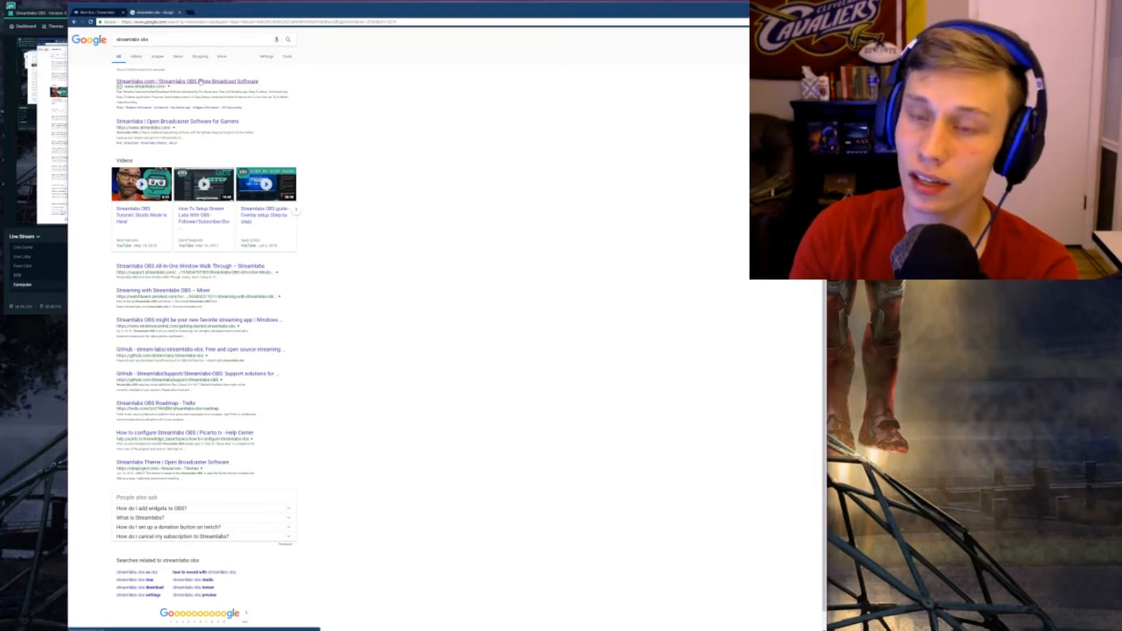
- Switch to Streamlabs OBS and view the naming options for a new Display Capture source, closing them without adding it
{"action": "left_click", "coordinate": [12, 55]}
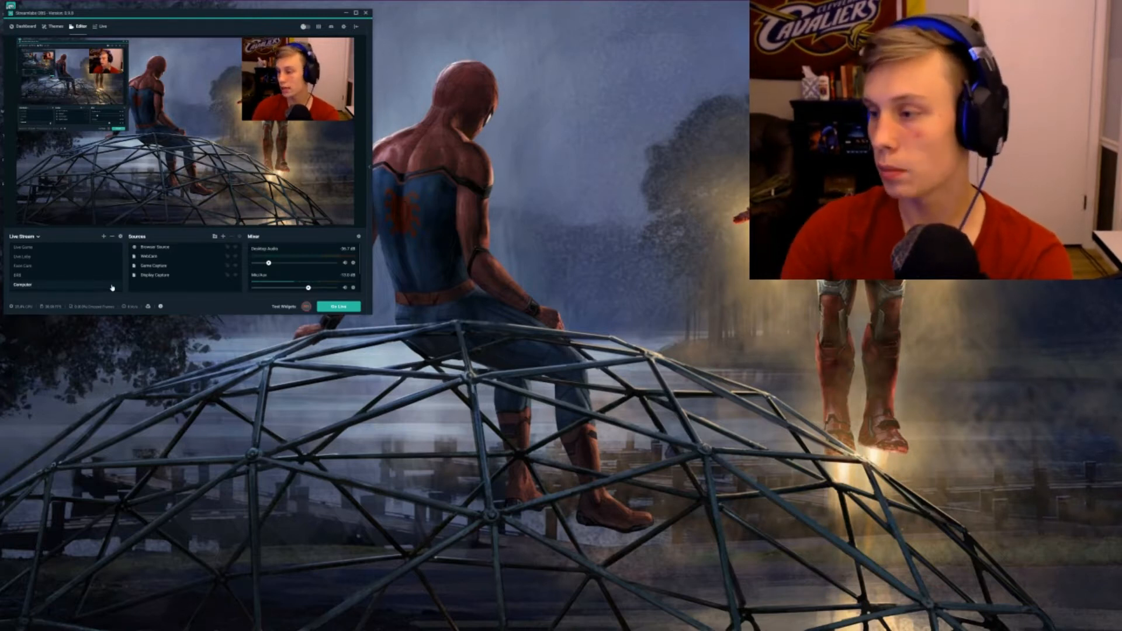
{"action": "left_click", "coordinate": [179, 268]}
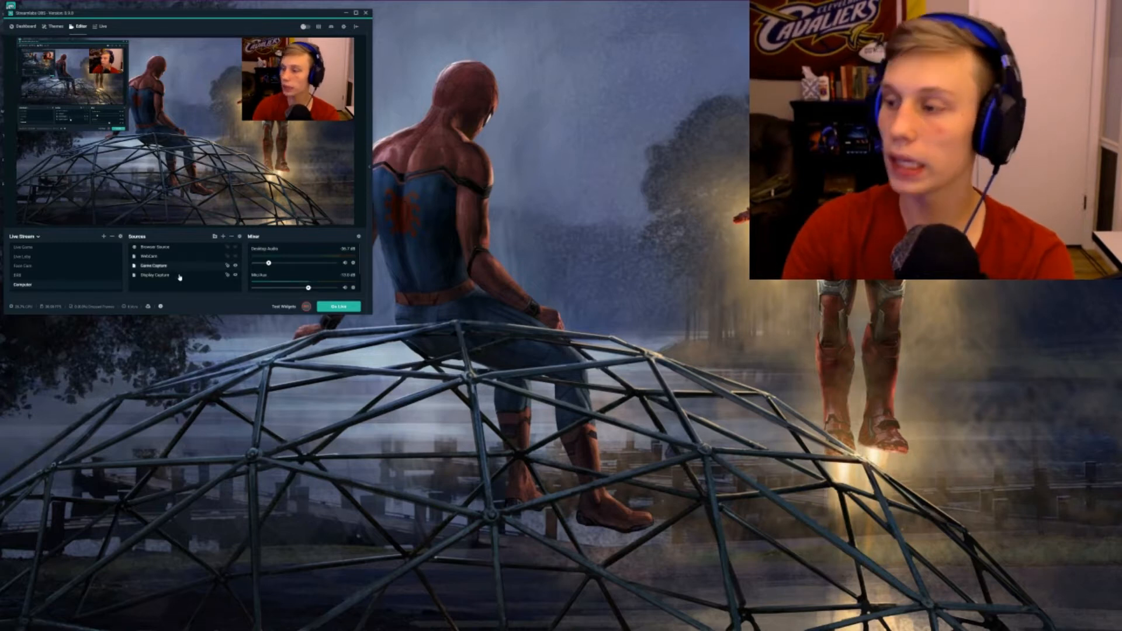
{"action": "left_click", "coordinate": [179, 276]}
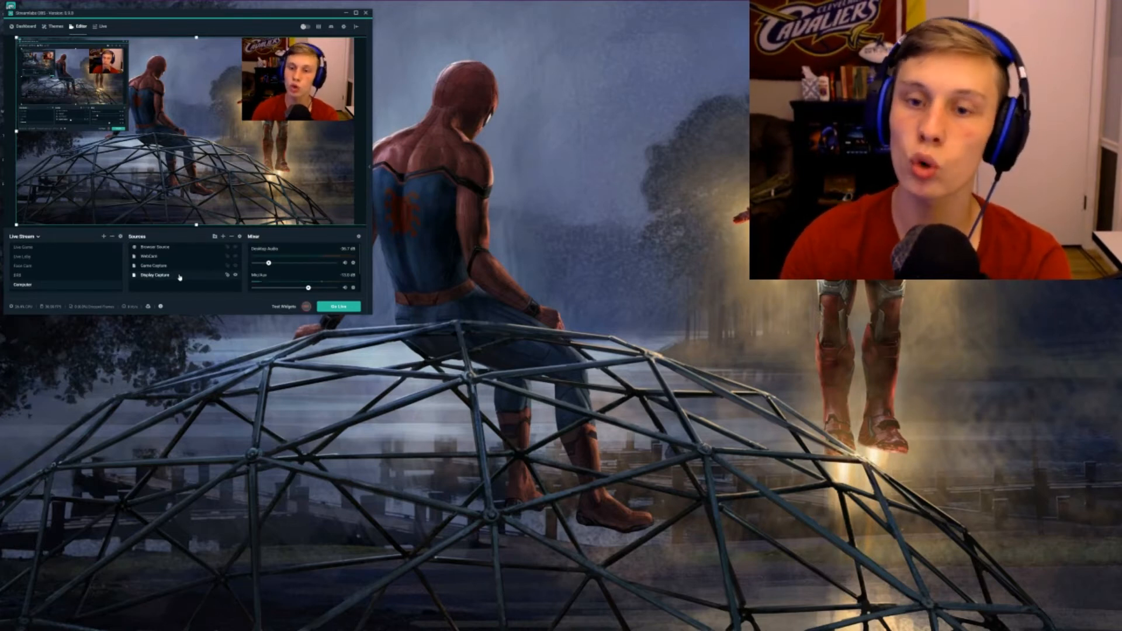
{"action": "left_click", "coordinate": [223, 237]}
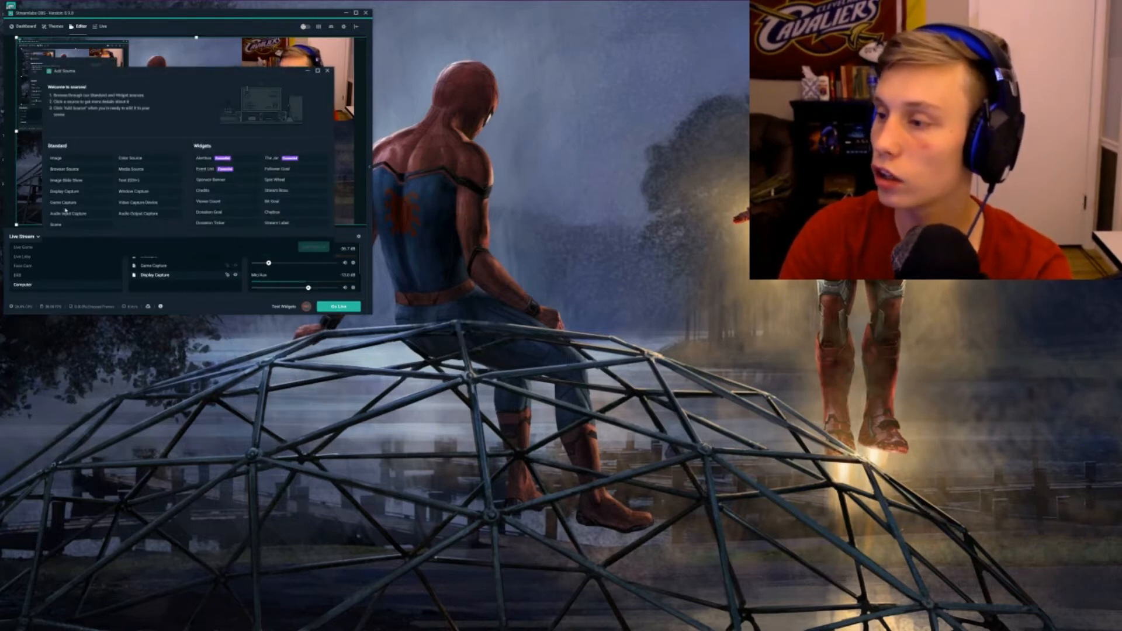
{"action": "left_click", "coordinate": [76, 192]}
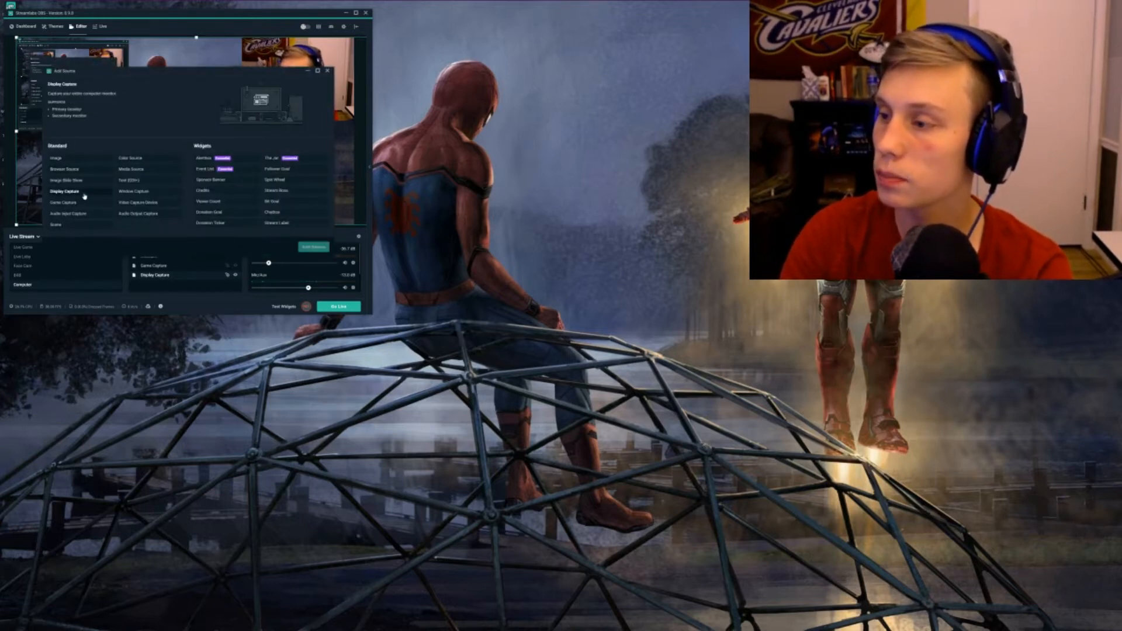
{"action": "left_click", "coordinate": [306, 247]}
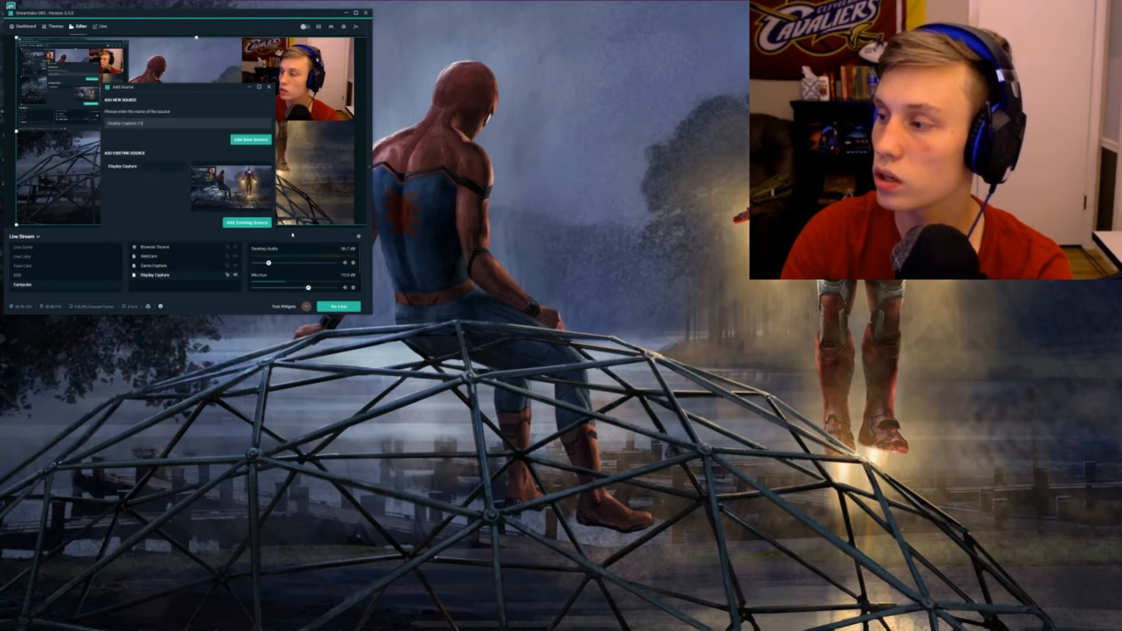
{"action": "left_click", "coordinate": [269, 88]}
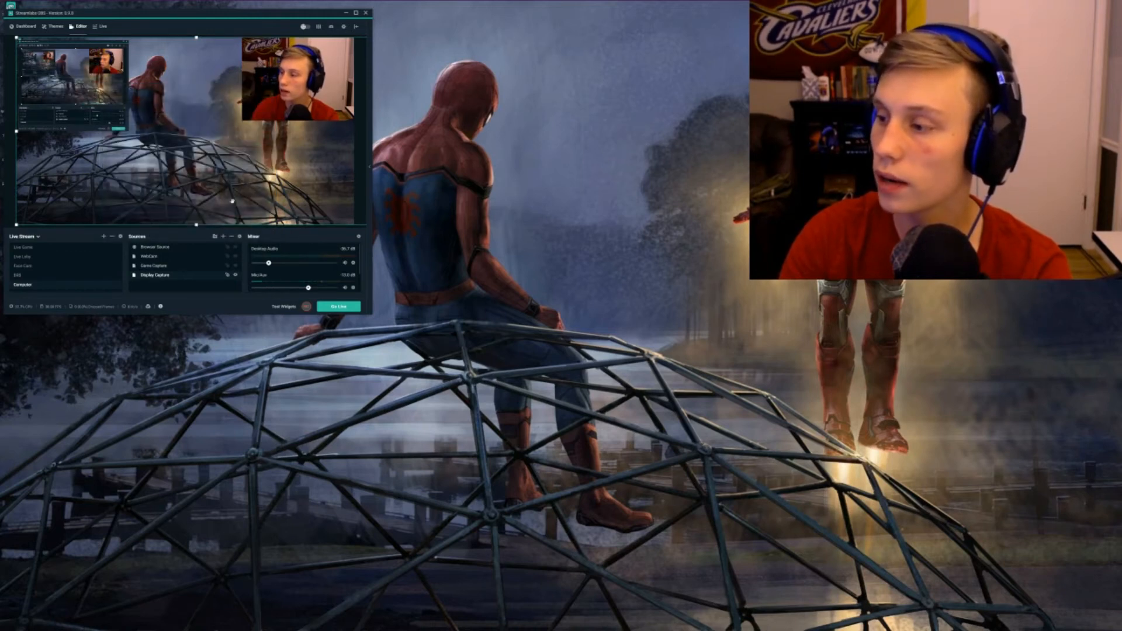
- View the options for adding a Game Capture source, closing them without adding it
{"action": "left_click", "coordinate": [190, 267]}
{"action": "left_click", "coordinate": [223, 236]}
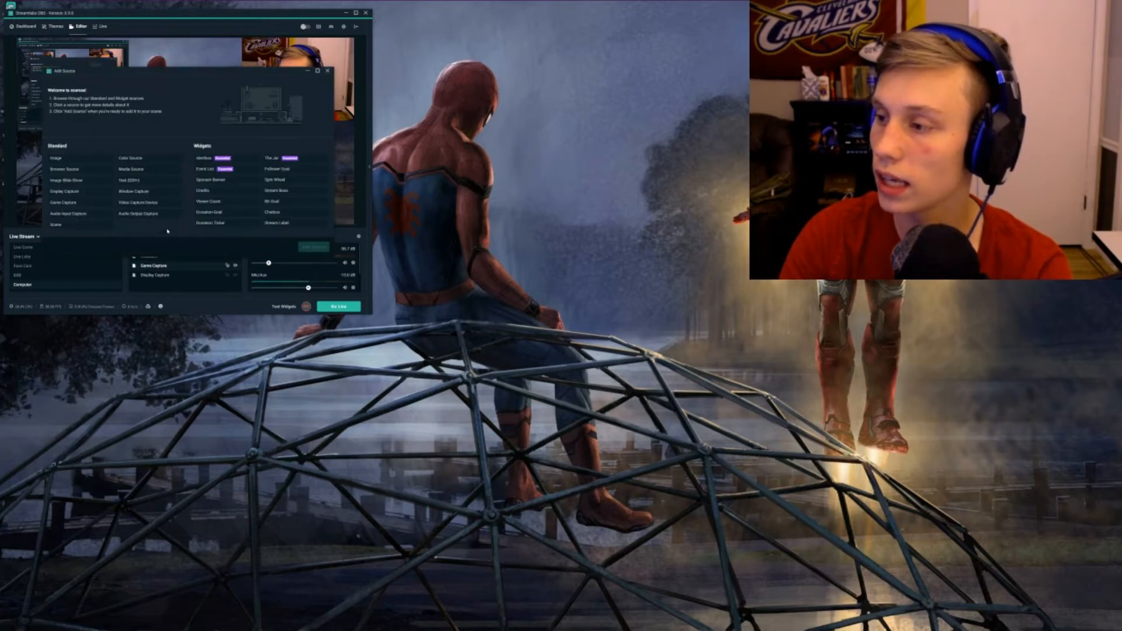
{"action": "left_click", "coordinate": [63, 202]}
{"action": "left_click", "coordinate": [314, 246]}
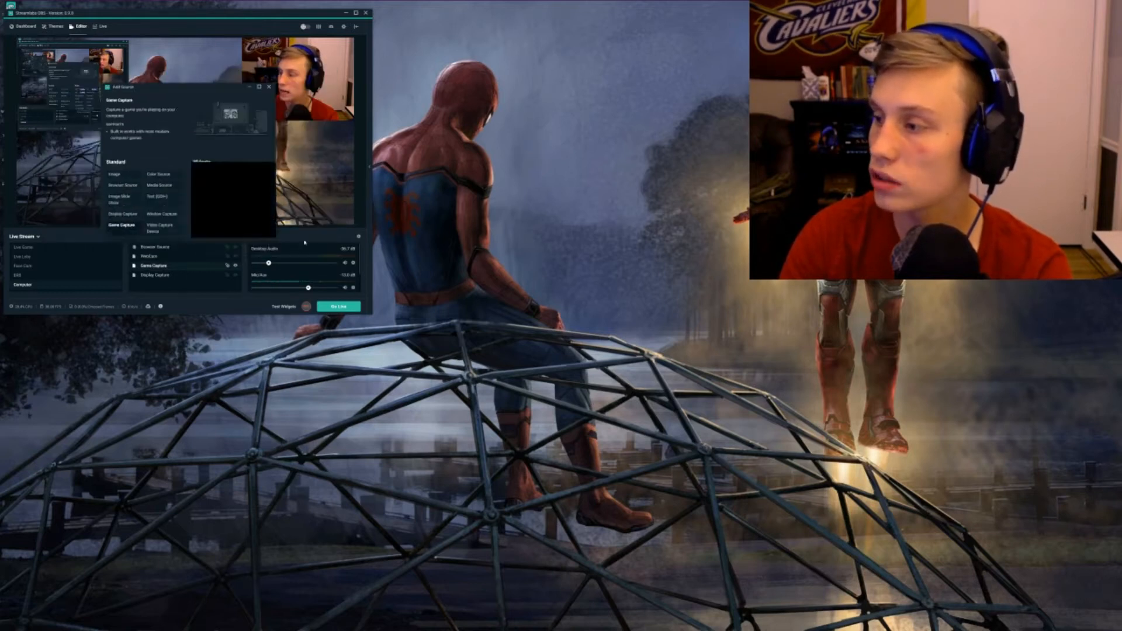
{"action": "left_click", "coordinate": [268, 87]}
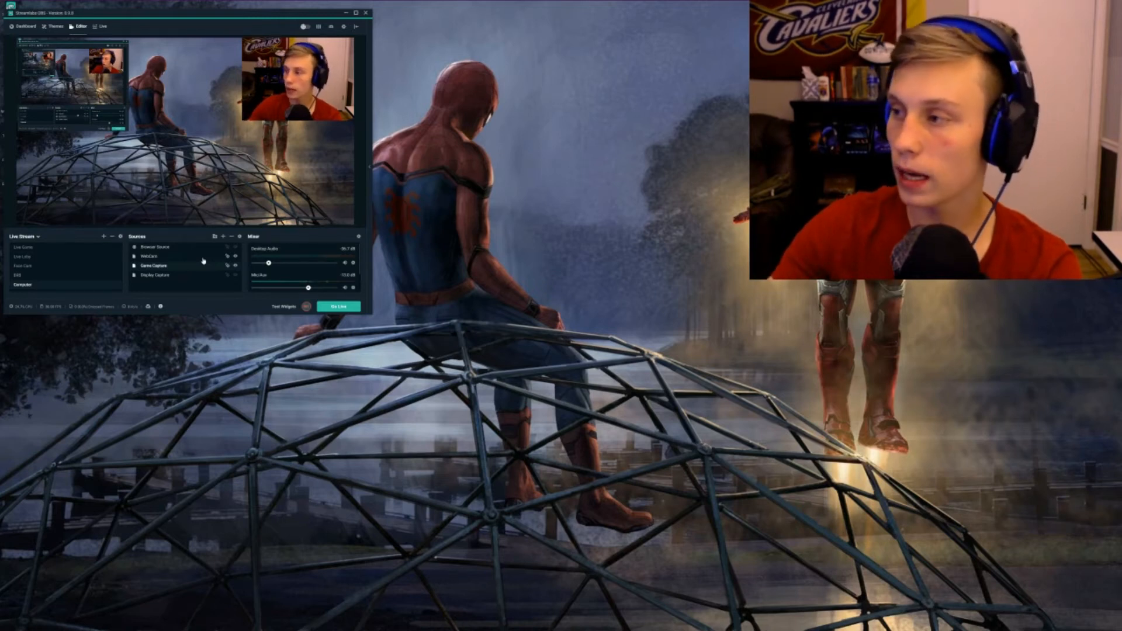
- Preview the existing webcam under the Video Capture Device source type, closing the options without adding it
{"action": "left_click", "coordinate": [223, 237]}
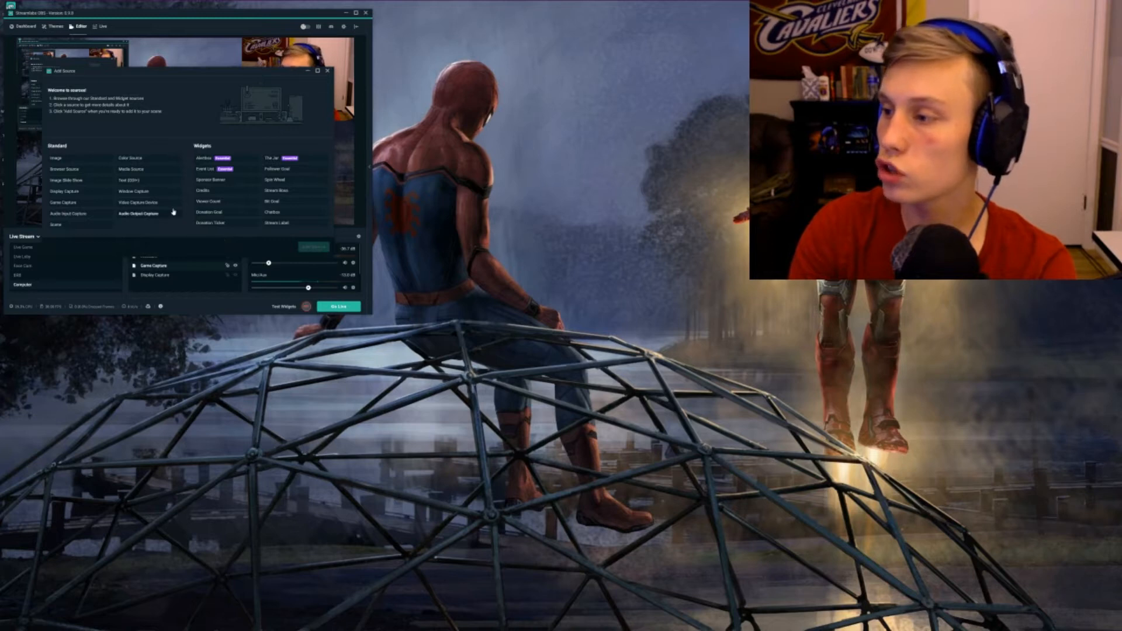
{"action": "left_click", "coordinate": [138, 202]}
{"action": "left_click", "coordinate": [308, 248]}
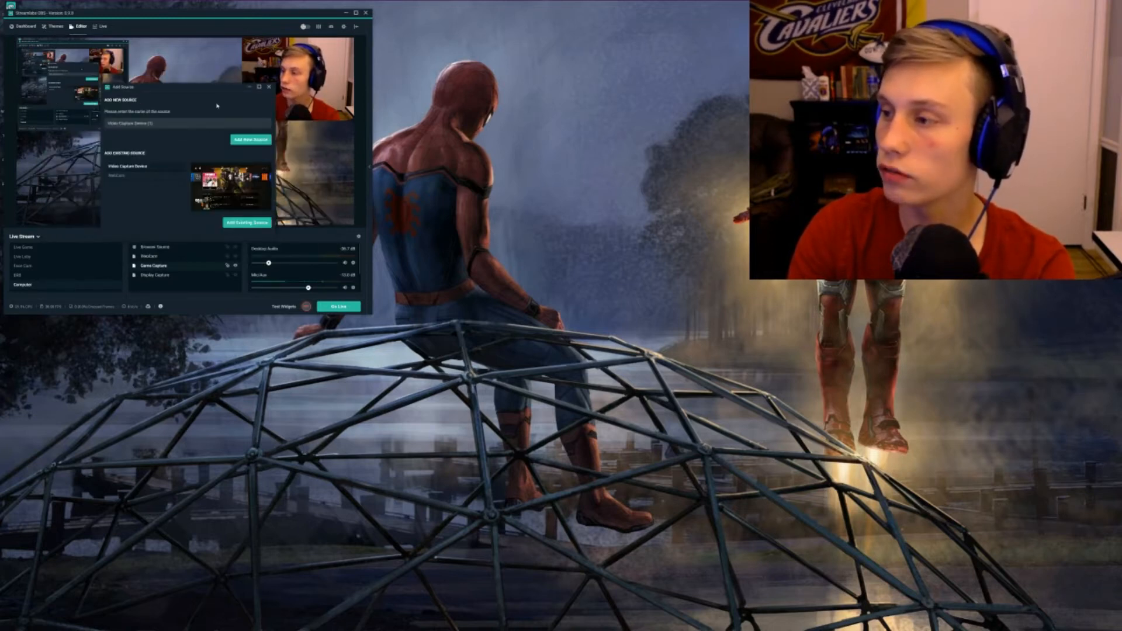
{"action": "left_click", "coordinate": [152, 176]}
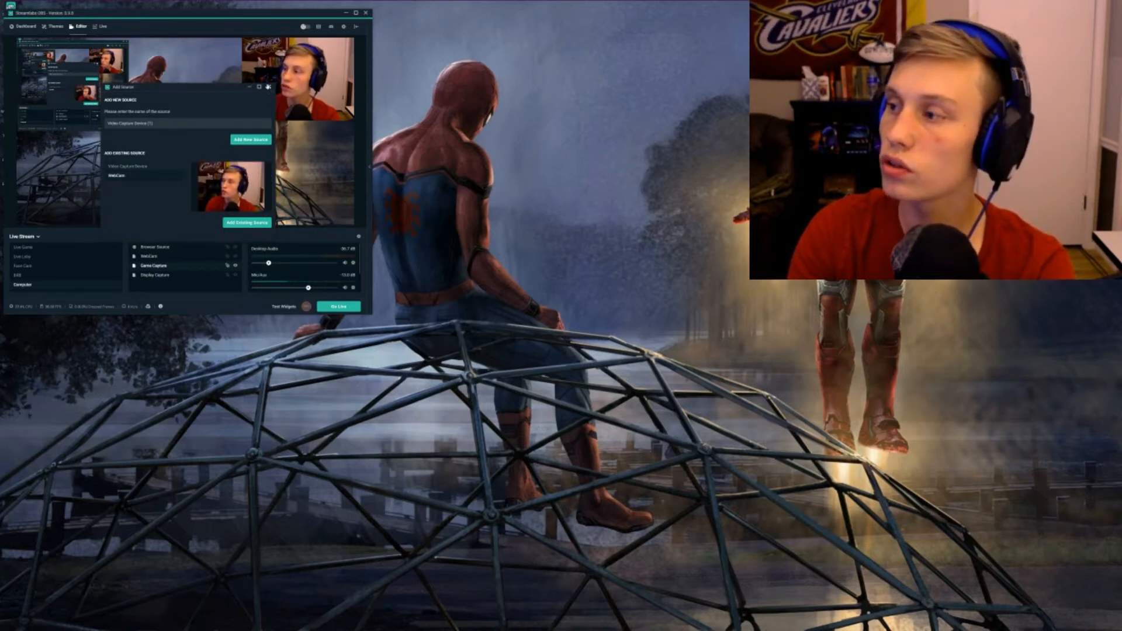
{"action": "left_click", "coordinate": [268, 87]}
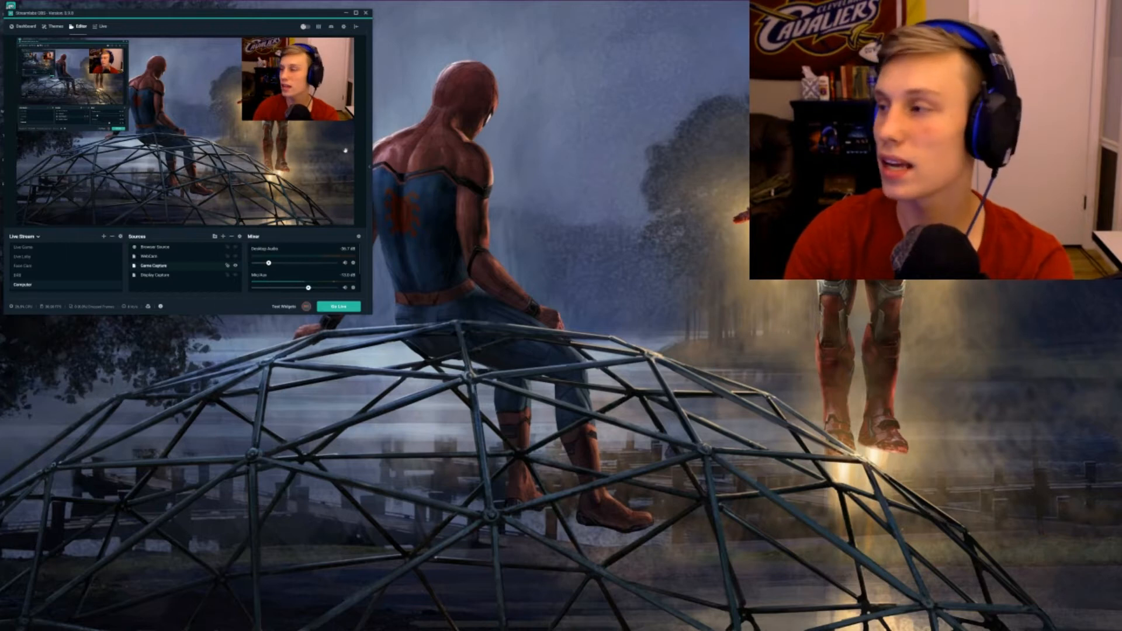
- Review the output settings for streaming and recording, including the folder selection for the recording path, and close the settings
{"action": "left_click", "coordinate": [345, 28]}
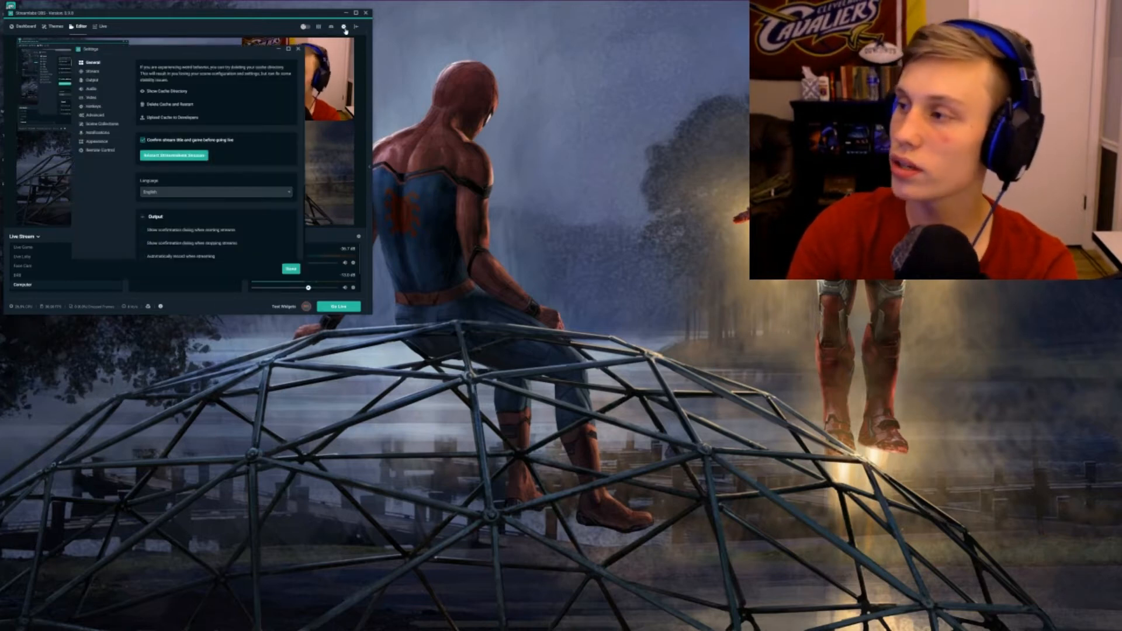
{"action": "left_click", "coordinate": [90, 80]}
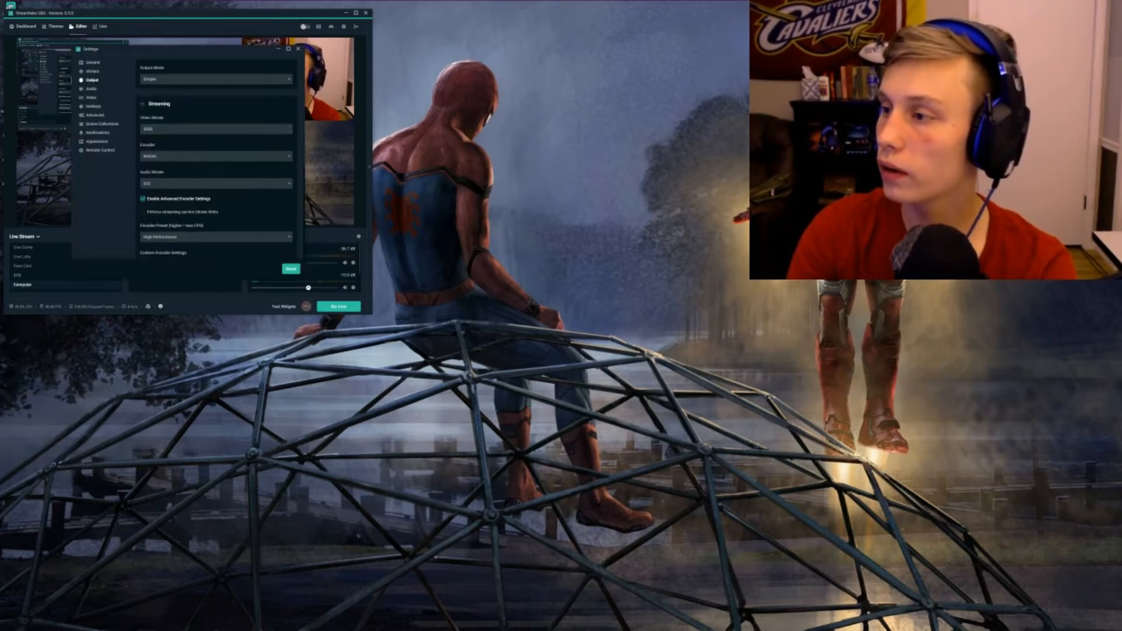
{"action": "scroll", "coordinate": [174, 145], "scroll_direction": "down", "scroll_amount": 6}
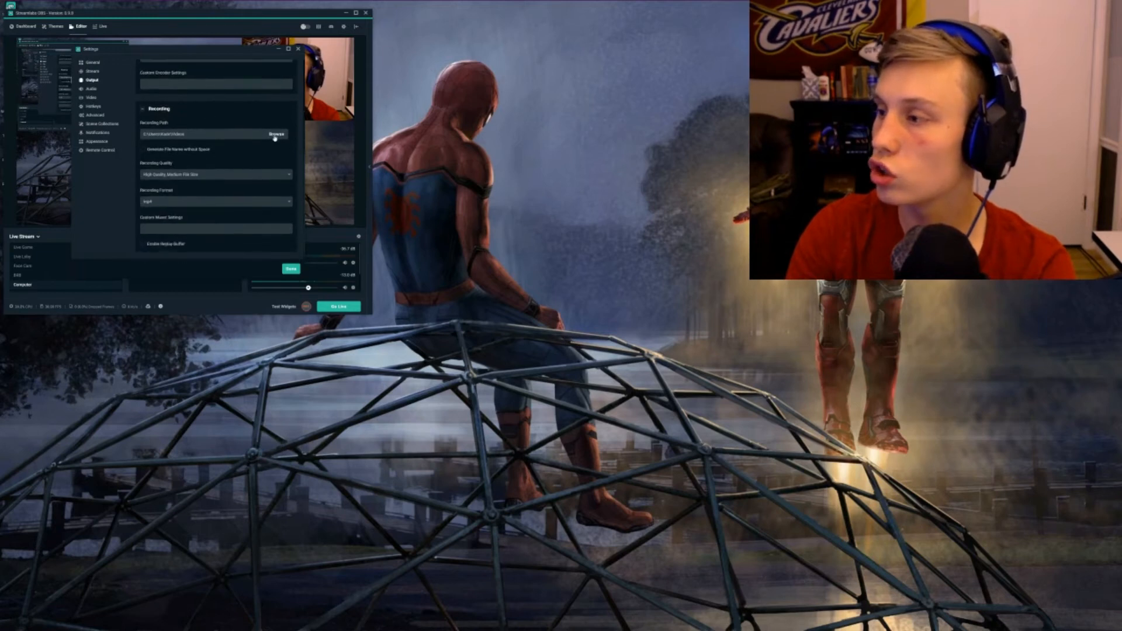
{"action": "left_click", "coordinate": [277, 135]}
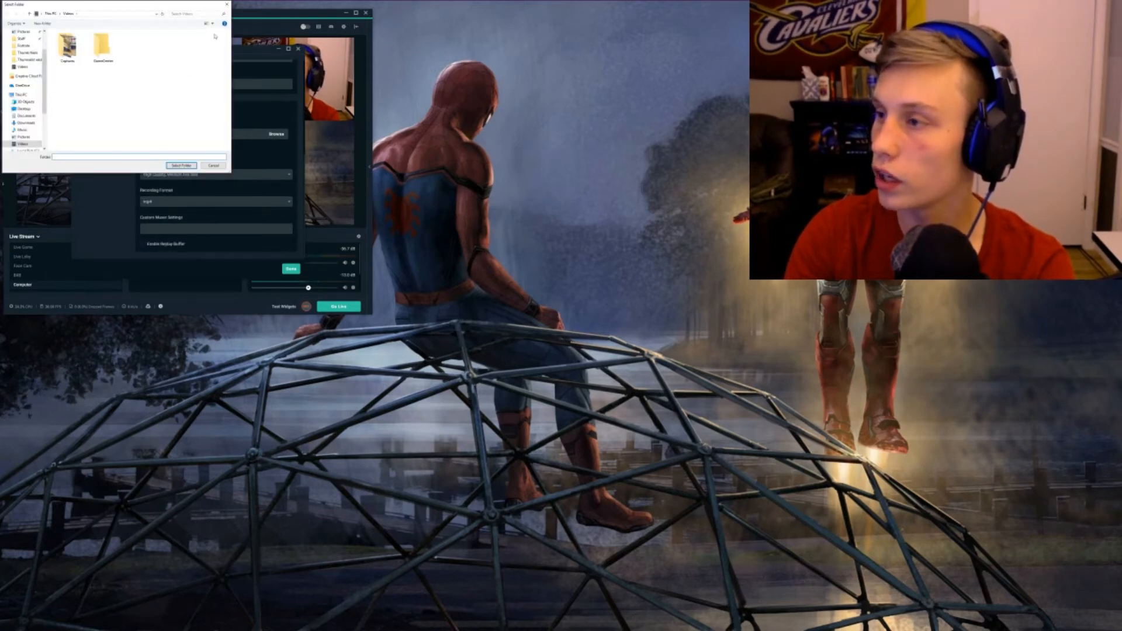
{"action": "left_click", "coordinate": [227, 7]}
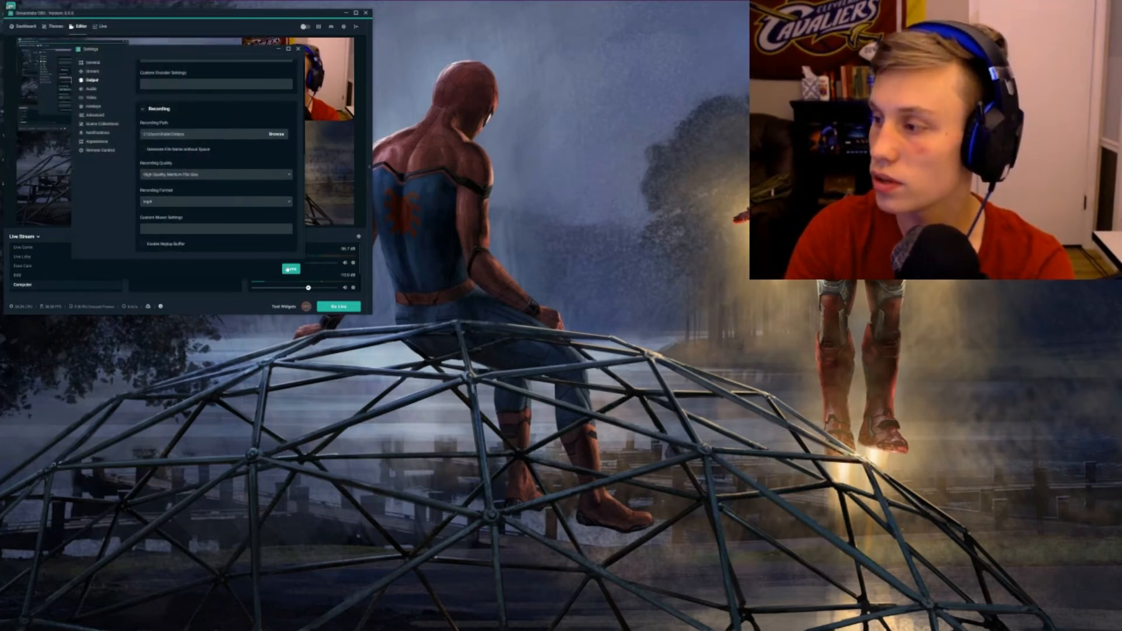
{"action": "left_click", "coordinate": [287, 270]}
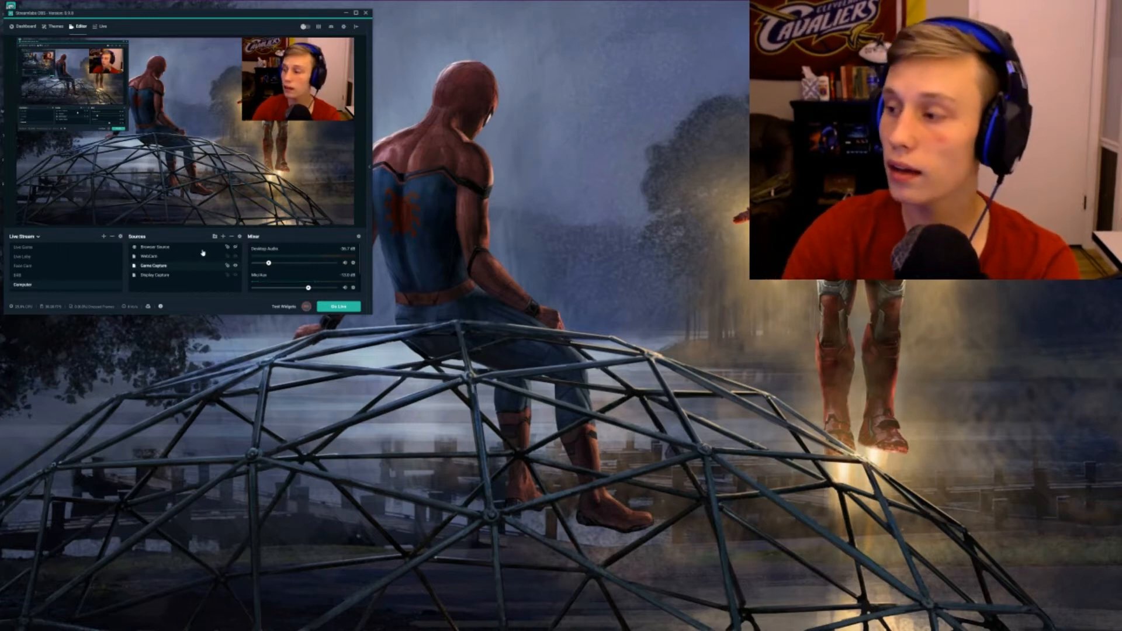
- View the available source types, and show the PS4 gameplay scene before returning to the Computer scene
{"action": "left_click", "coordinate": [222, 236]}
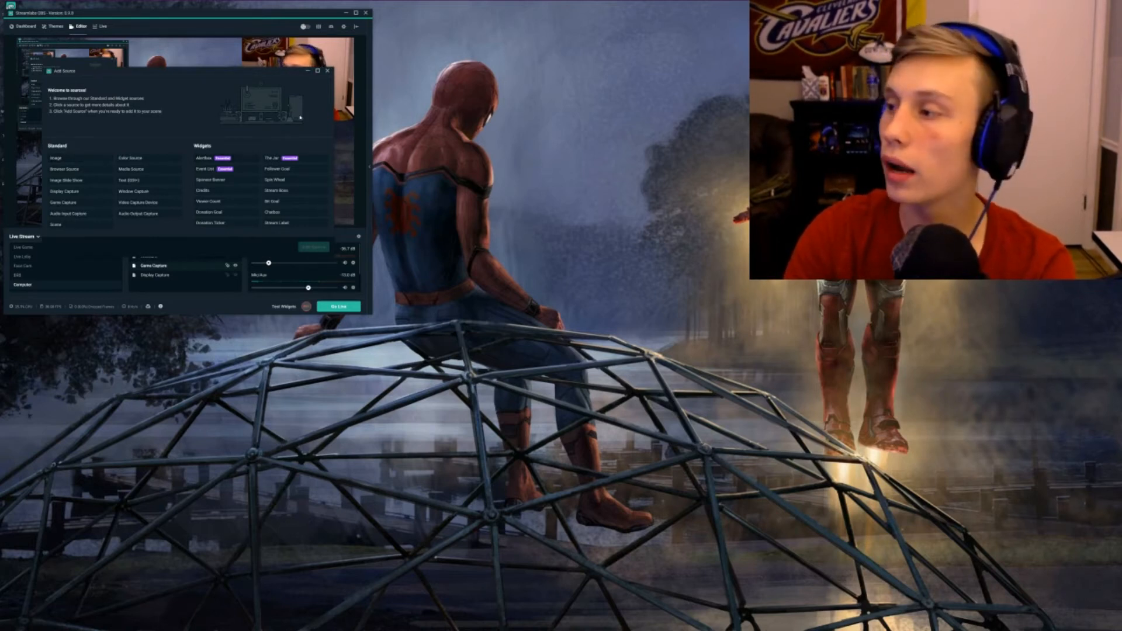
{"action": "left_click", "coordinate": [327, 71]}
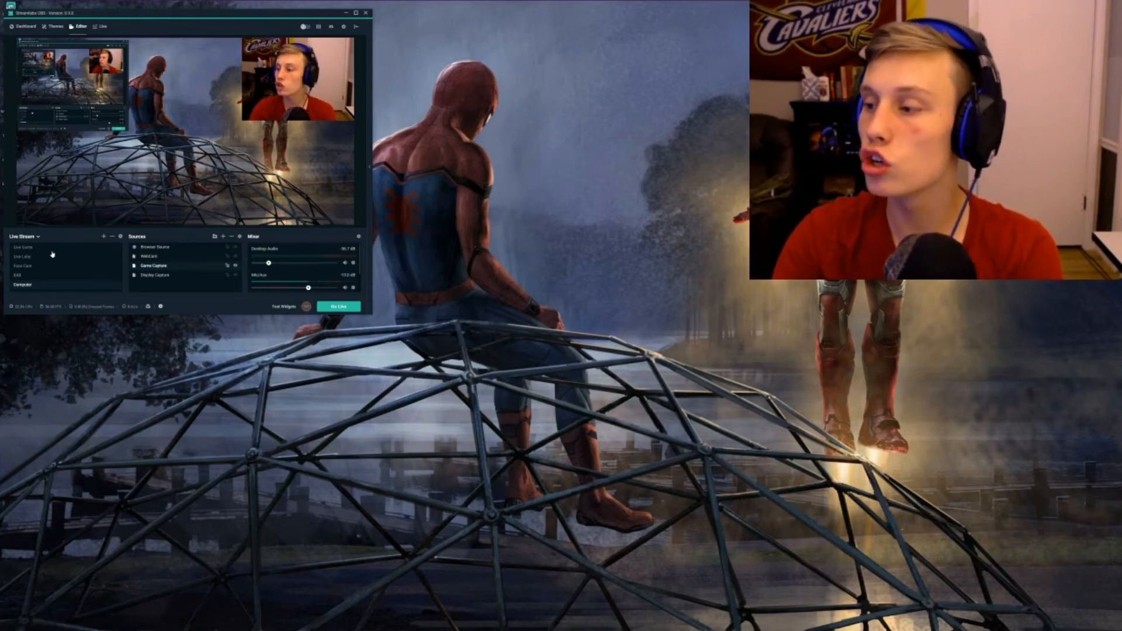
{"action": "left_click", "coordinate": [52, 256]}
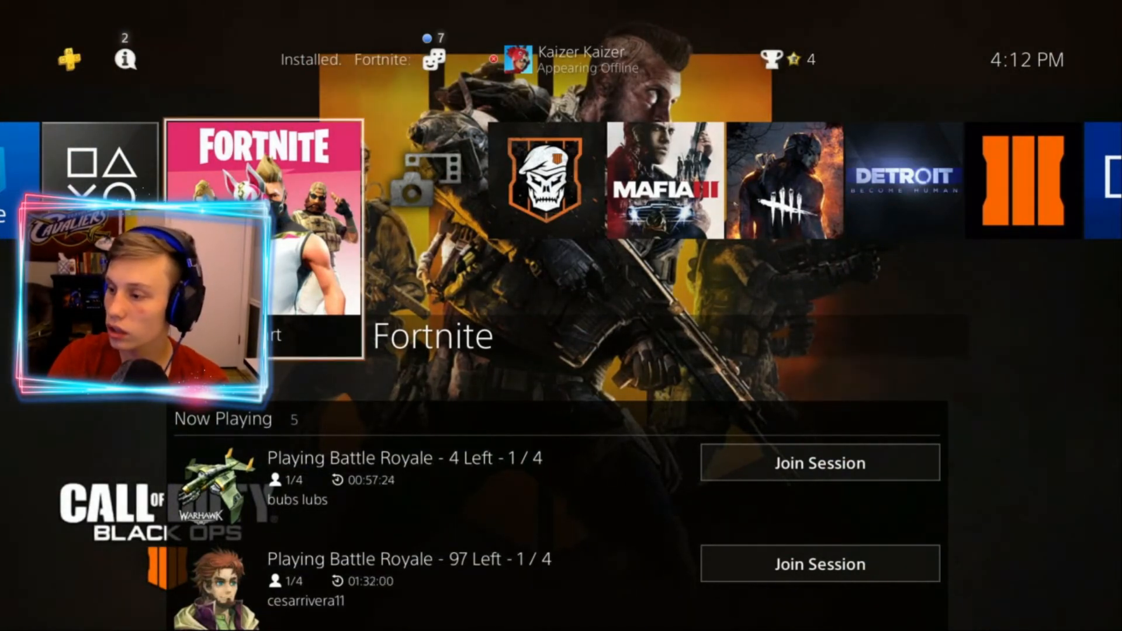
{"action": "left_click", "coordinate": [22, 285]}
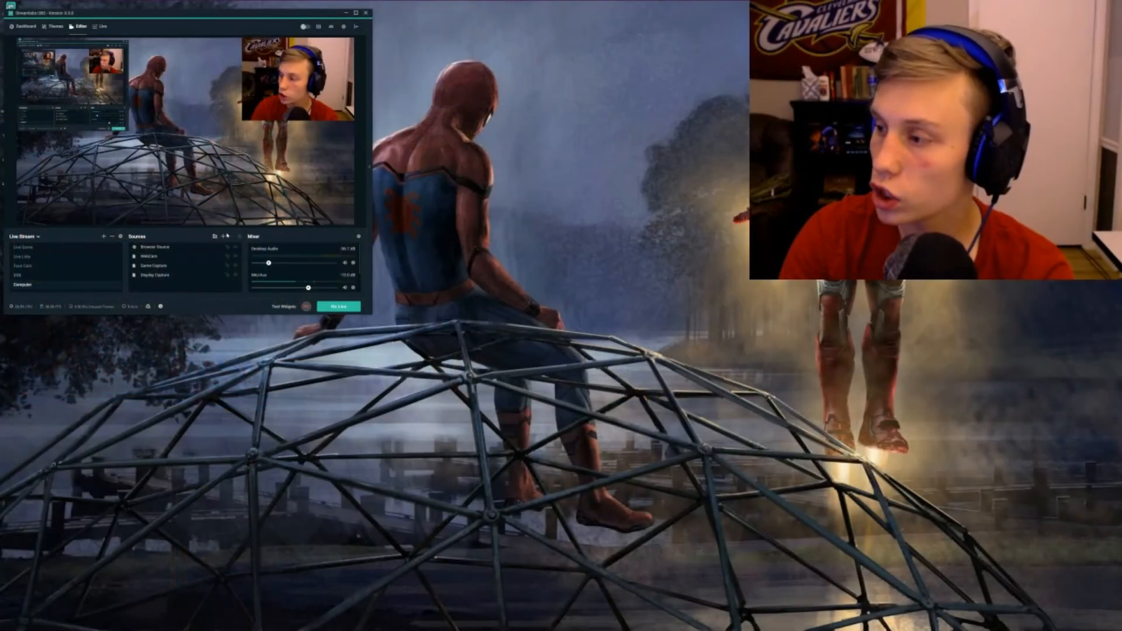
{"action": "left_click", "coordinate": [223, 236]}
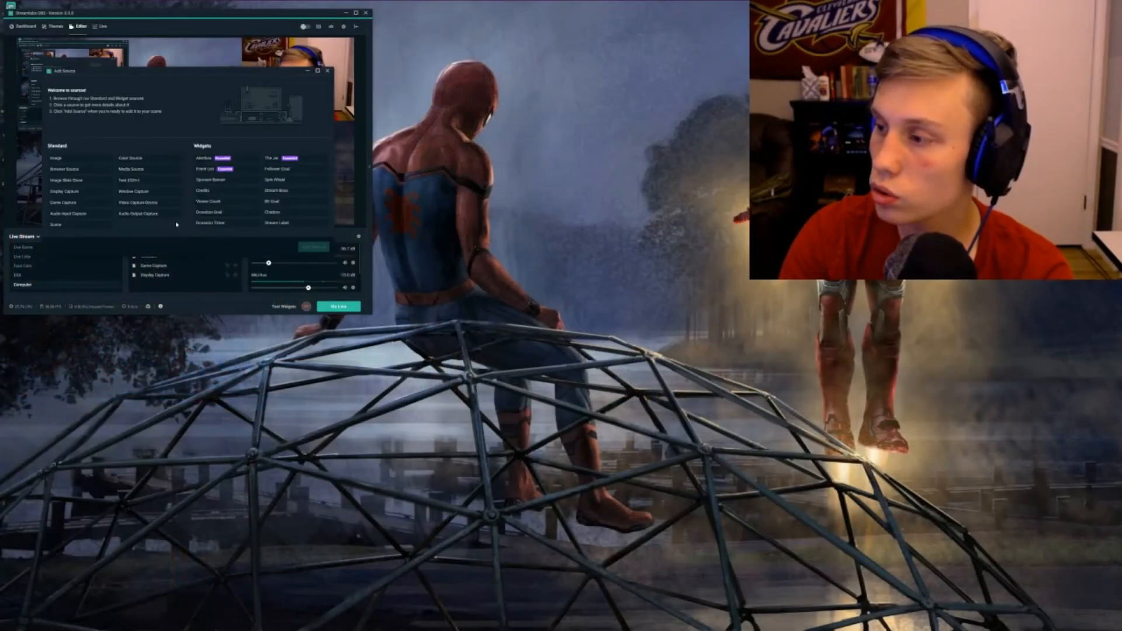
{"action": "left_click", "coordinate": [167, 204]}
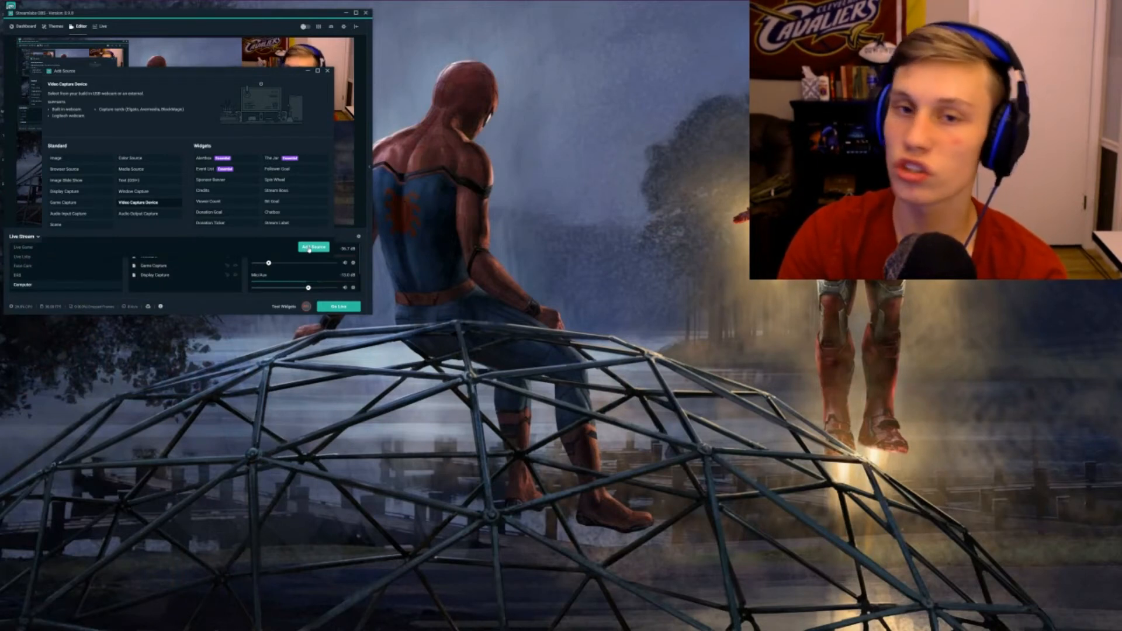
{"action": "left_click", "coordinate": [327, 307]}
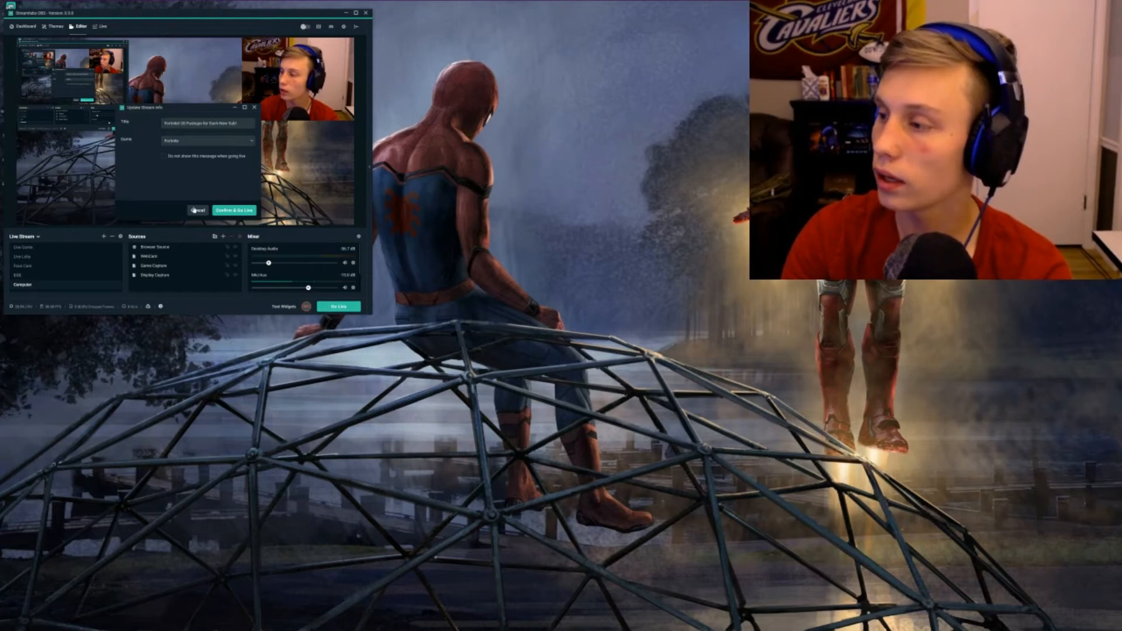
{"action": "left_click", "coordinate": [196, 210]}
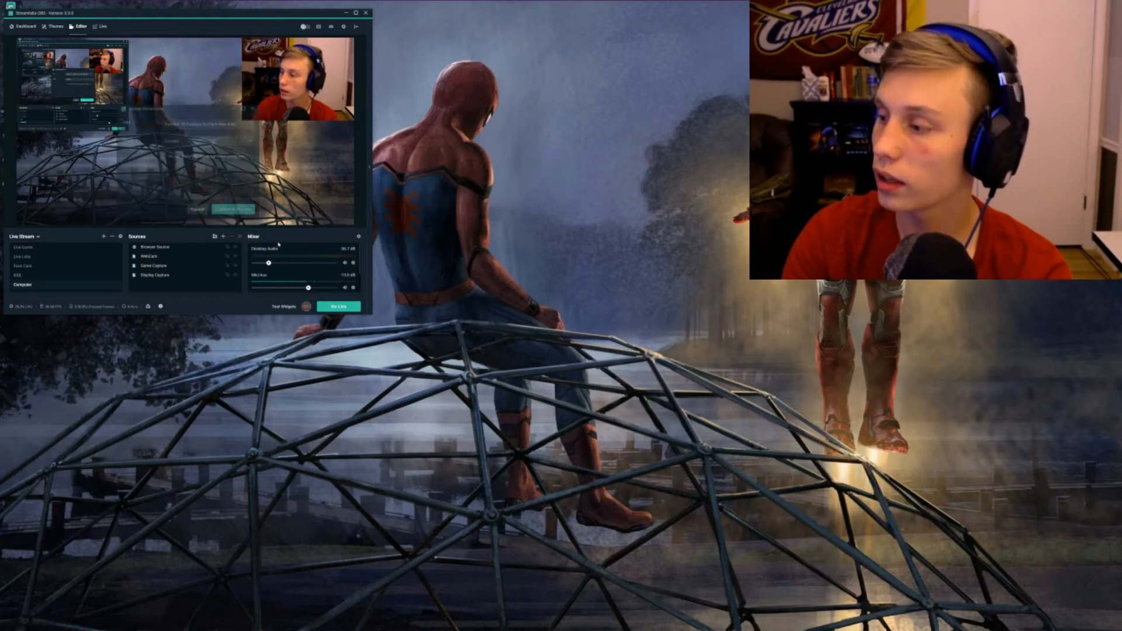
- Add the existing Video Capture Device source to the Computer scene and remove it again
{"action": "left_click", "coordinate": [224, 236]}
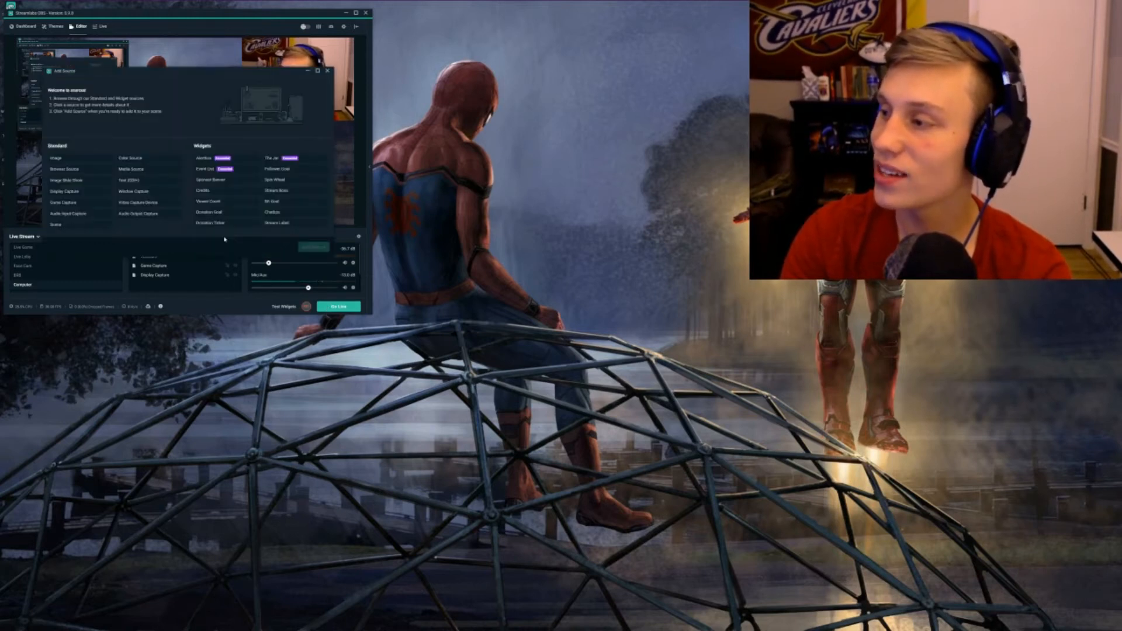
{"action": "left_click", "coordinate": [156, 203]}
{"action": "left_click", "coordinate": [307, 244]}
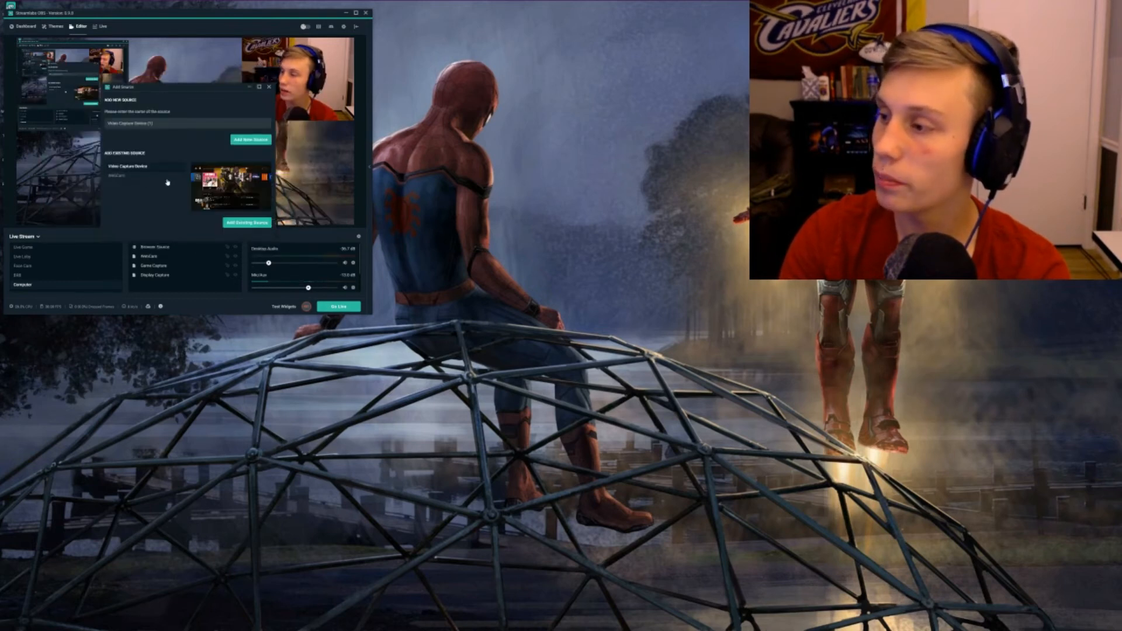
{"action": "left_click", "coordinate": [251, 222]}
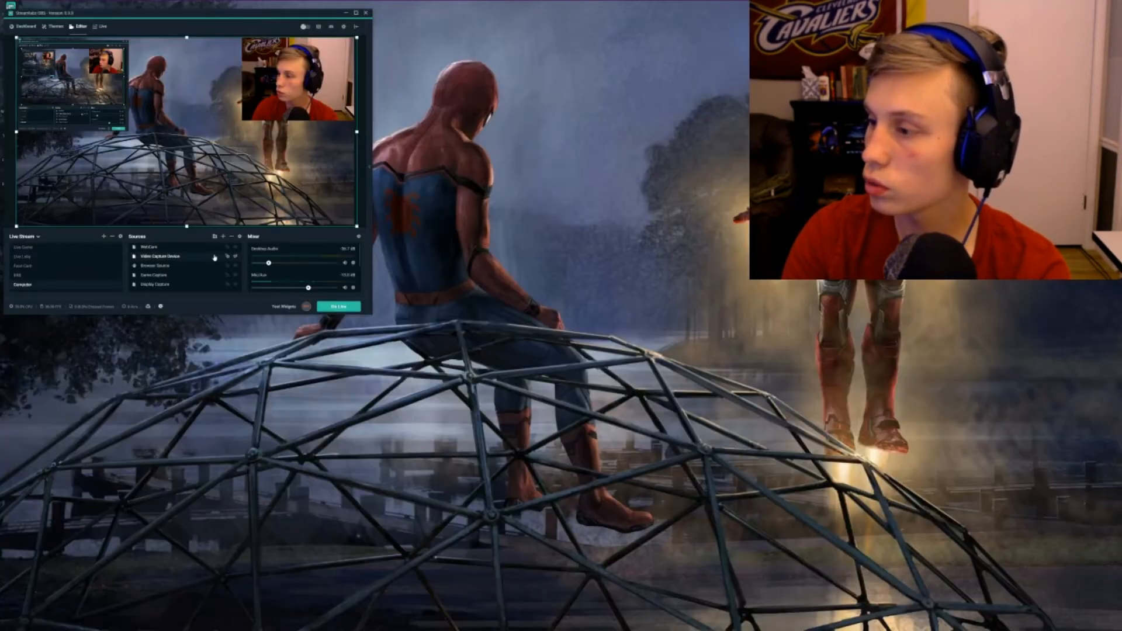
{"action": "left_click", "coordinate": [231, 237]}
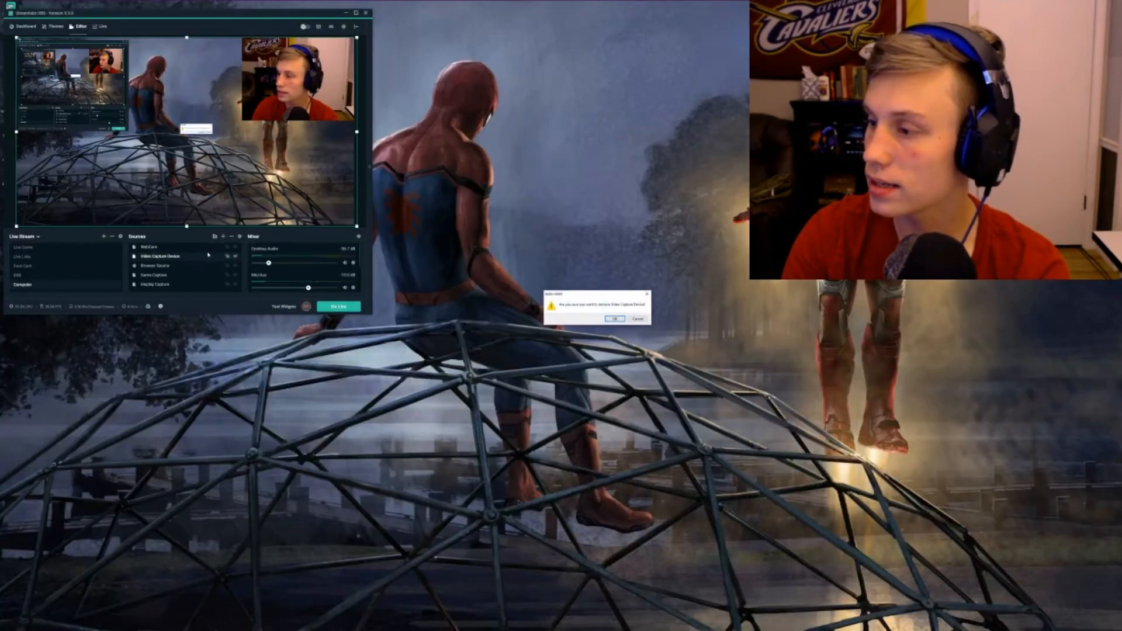
{"action": "left_click", "coordinate": [614, 319]}
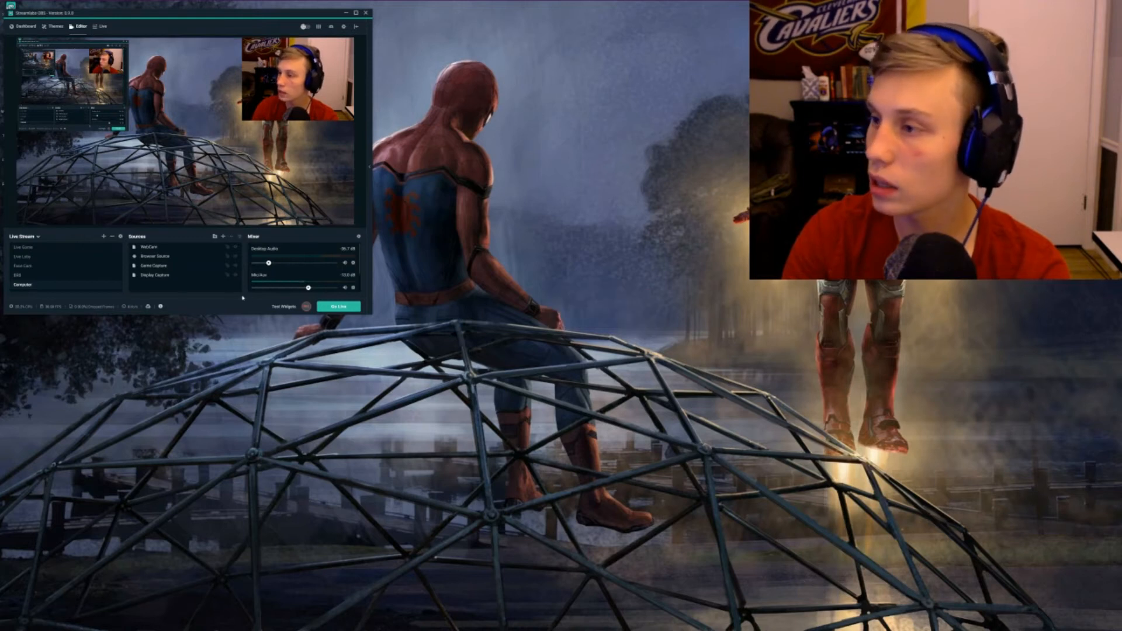
- Remove the Browser Source from the Computer scene's sources
{"action": "left_click", "coordinate": [190, 260]}
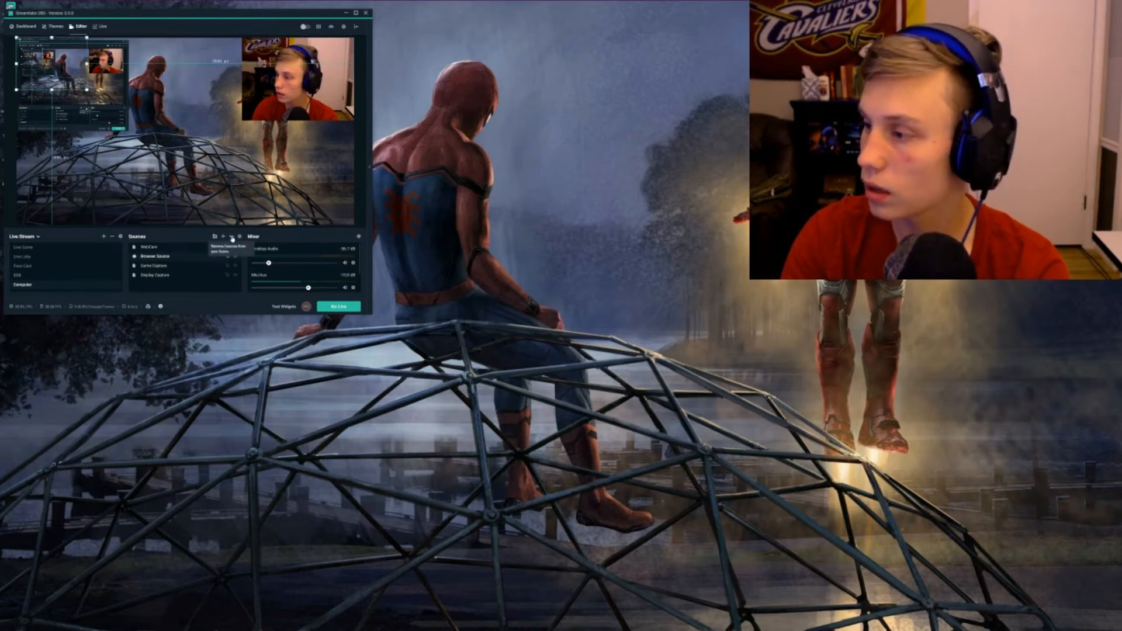
{"action": "left_click", "coordinate": [232, 237]}
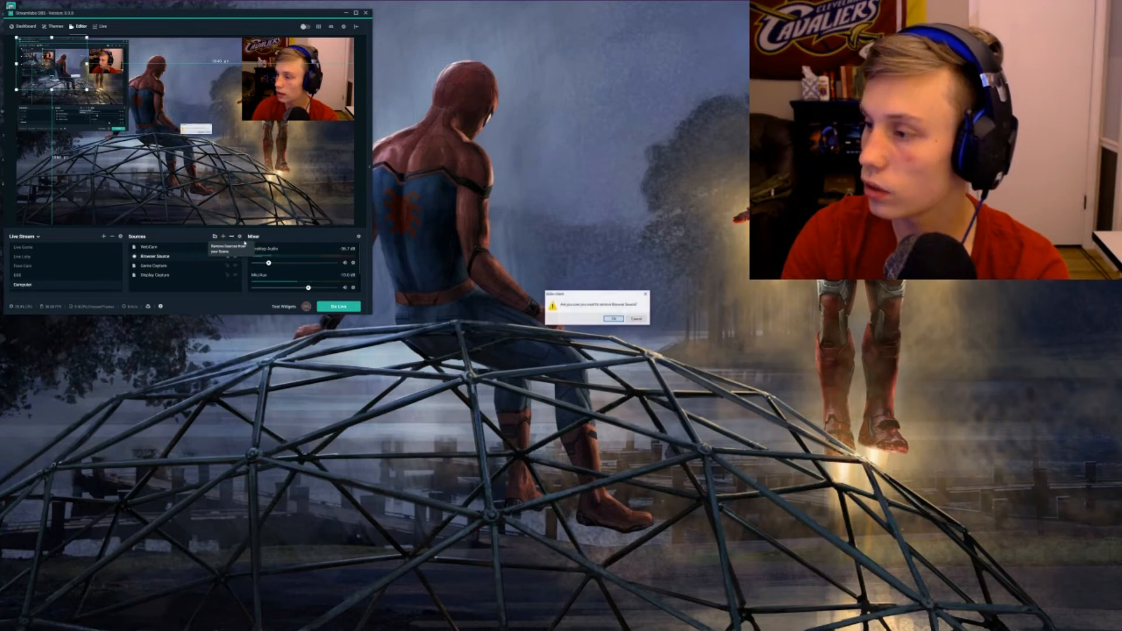
{"action": "left_click", "coordinate": [614, 319]}
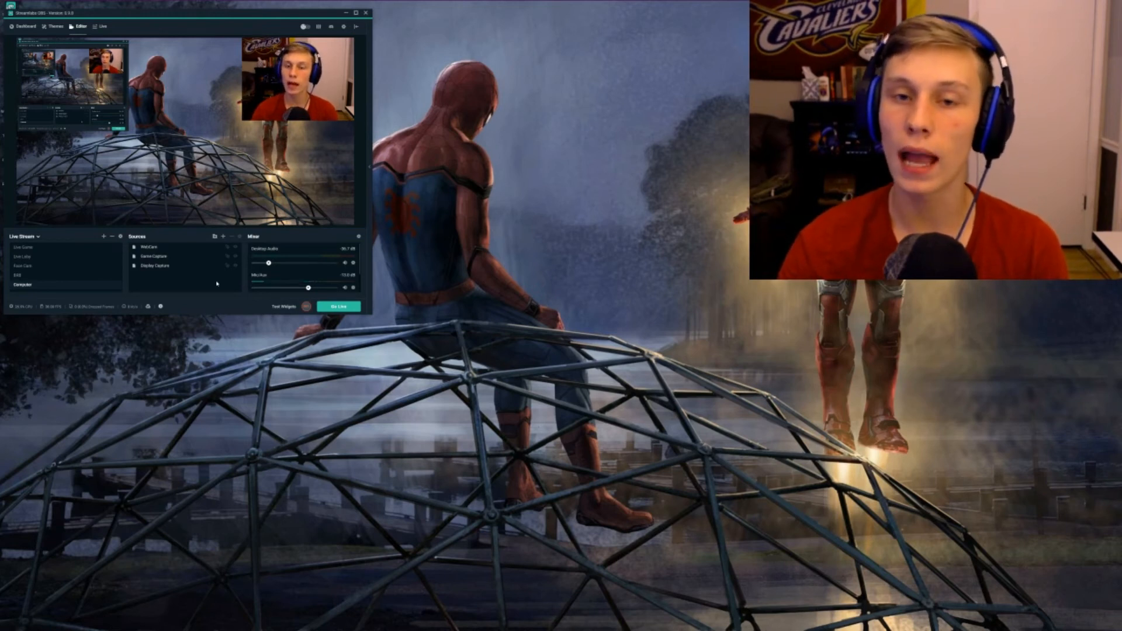
- Switch to the web browser and search Google for "streamlabs obs" in a new tab, accepting the suggested spelling
{"action": "mouse_move", "coordinate": [237, 2]}
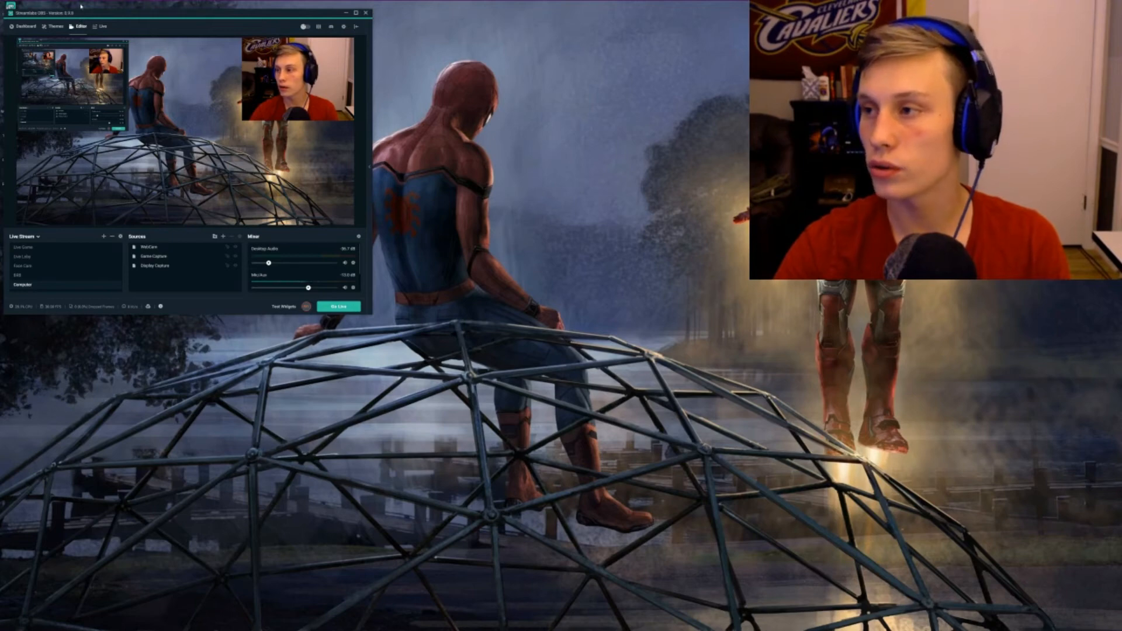
{"action": "left_click", "coordinate": [81, 4]}
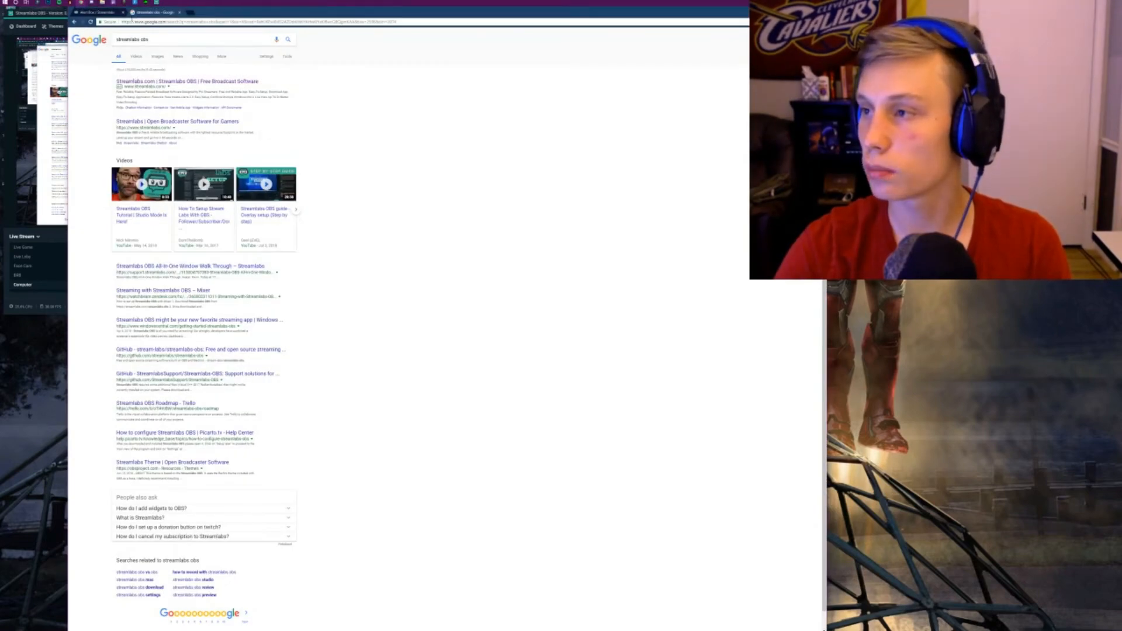
{"action": "left_click", "coordinate": [180, 12]}
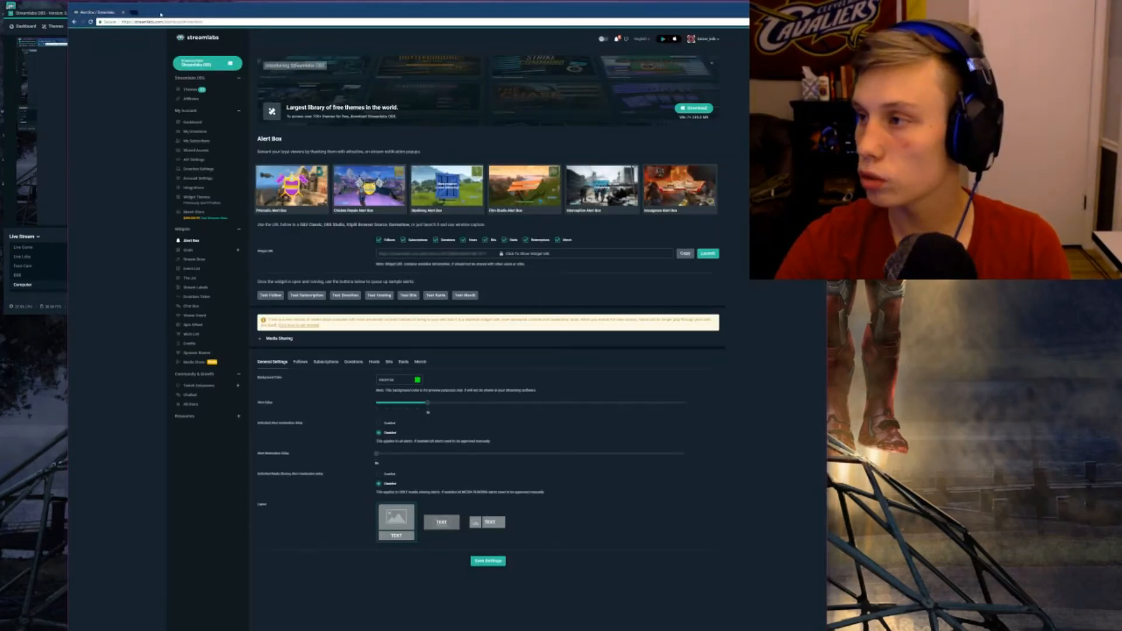
{"action": "left_click", "coordinate": [135, 13]}
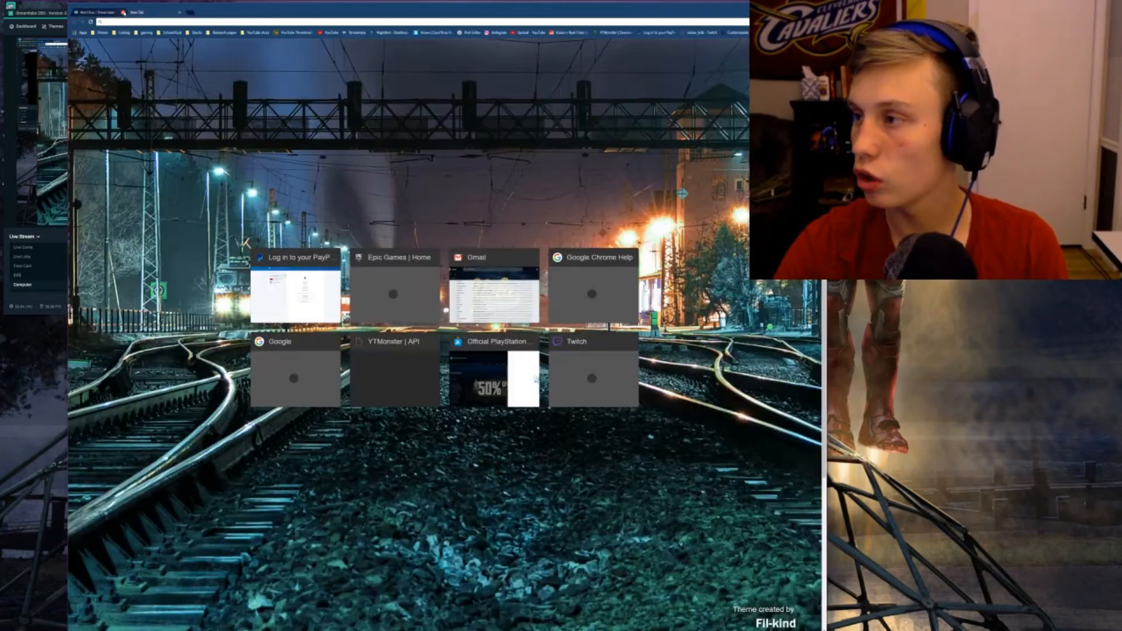
{"action": "type", "text": "streamlabs obs"}
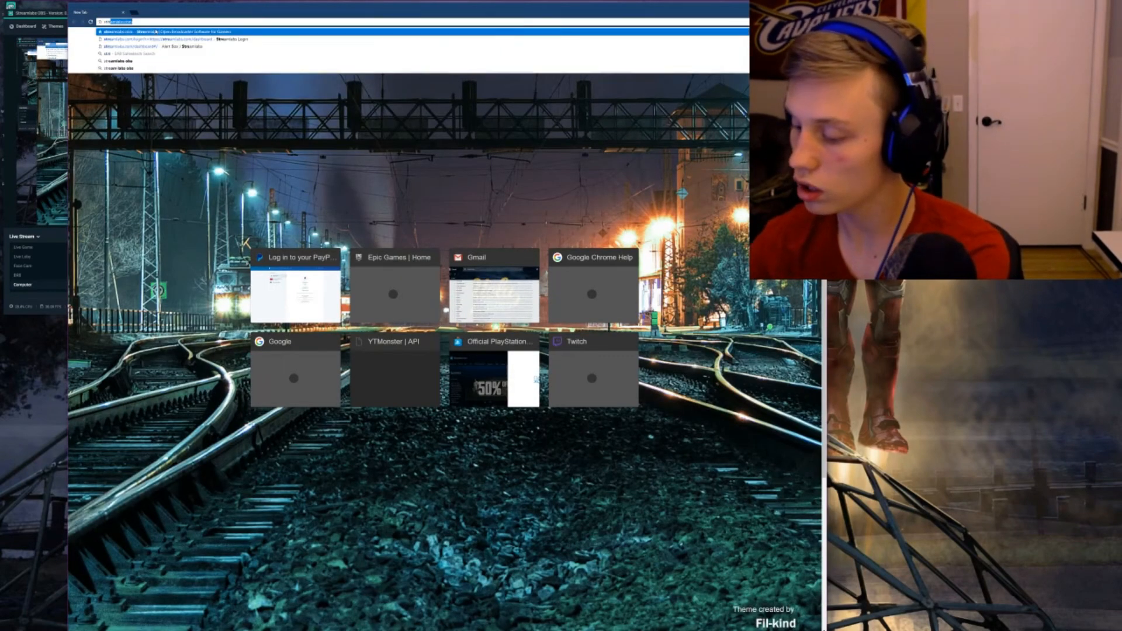
{"action": "key", "text": "Return"}
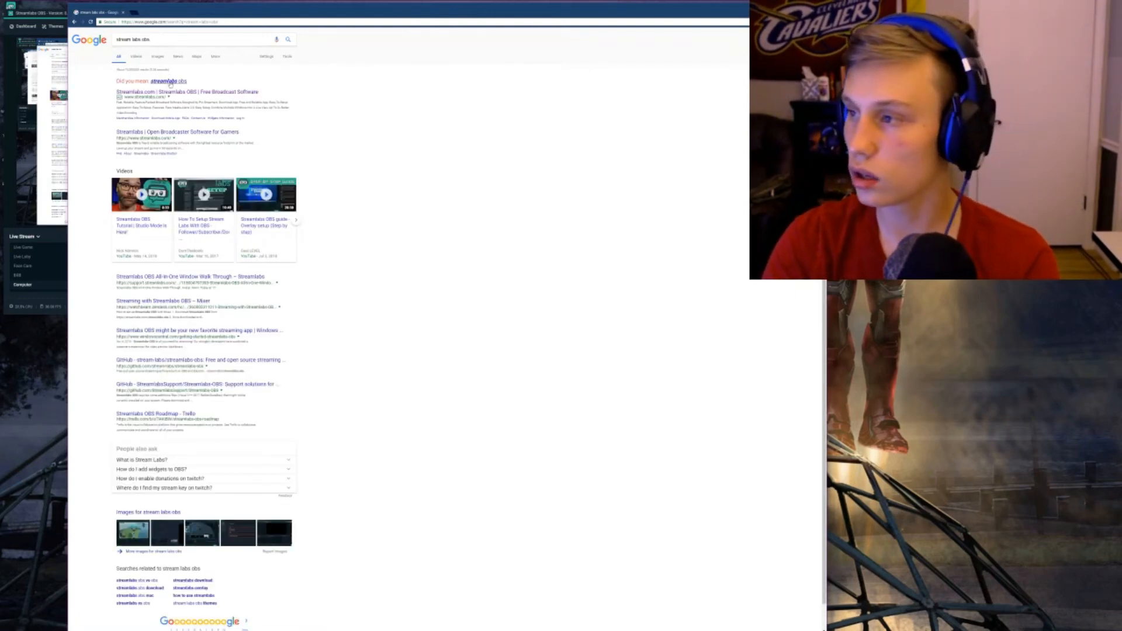
{"action": "left_click", "coordinate": [170, 82]}
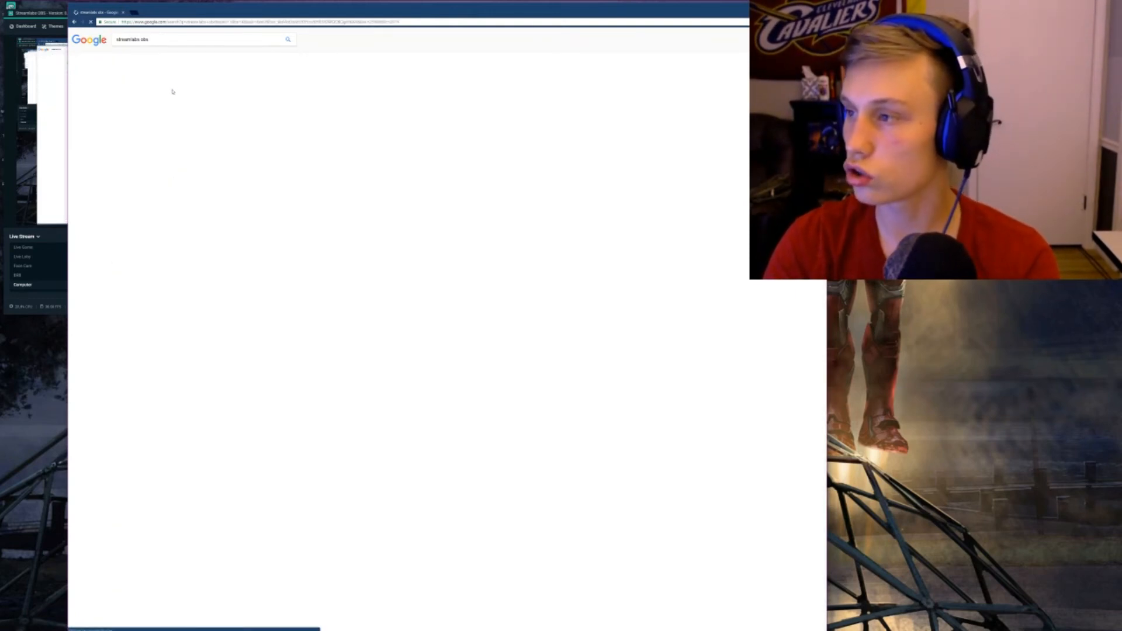
- Shorten the Google search to "streamlabs" and open the official Streamlabs website from the results
{"action": "left_click", "coordinate": [160, 40]}
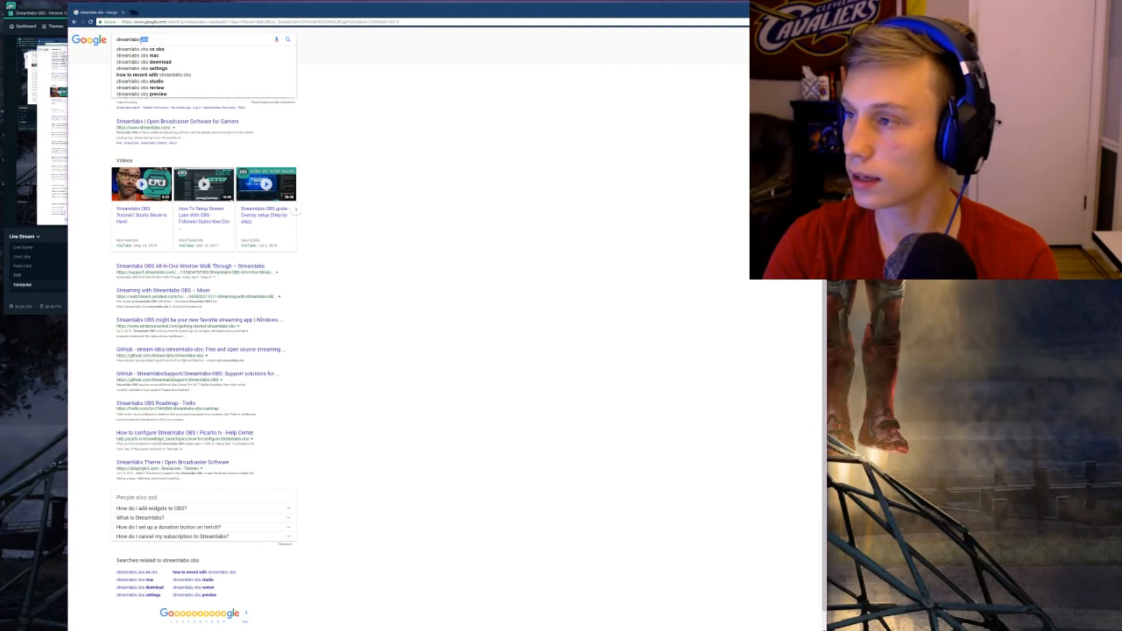
{"action": "key", "text": "BackSpace"}
{"action": "key", "text": "Return"}
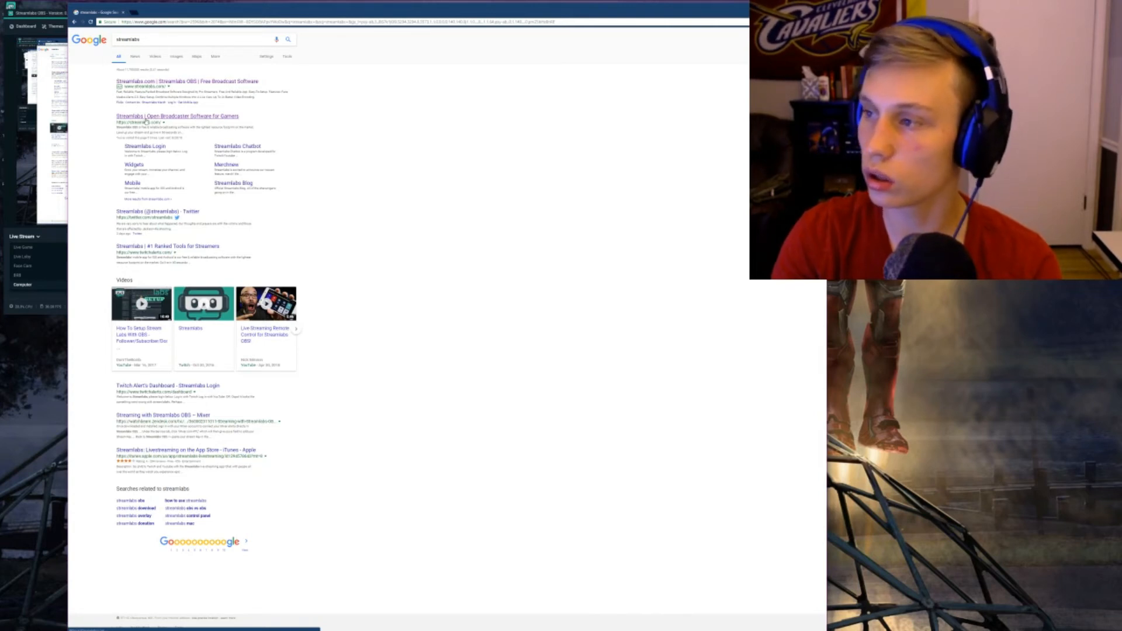
{"action": "left_click", "coordinate": [146, 118]}
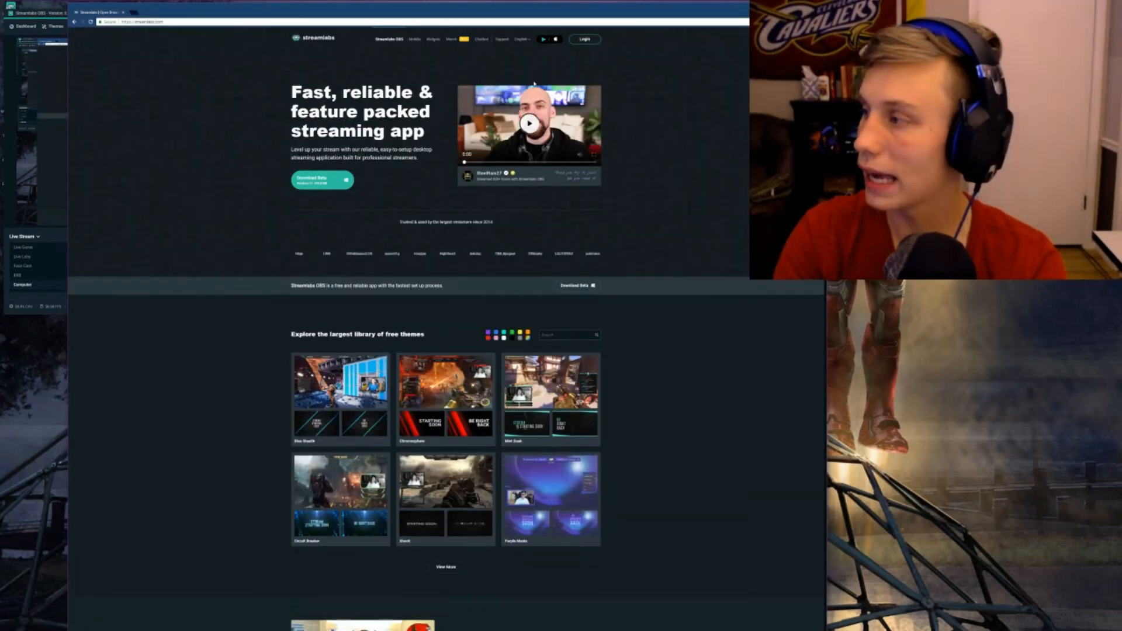
- Log in to the Streamlabs website and open the Alert Box widget page
{"action": "left_click", "coordinate": [579, 39]}
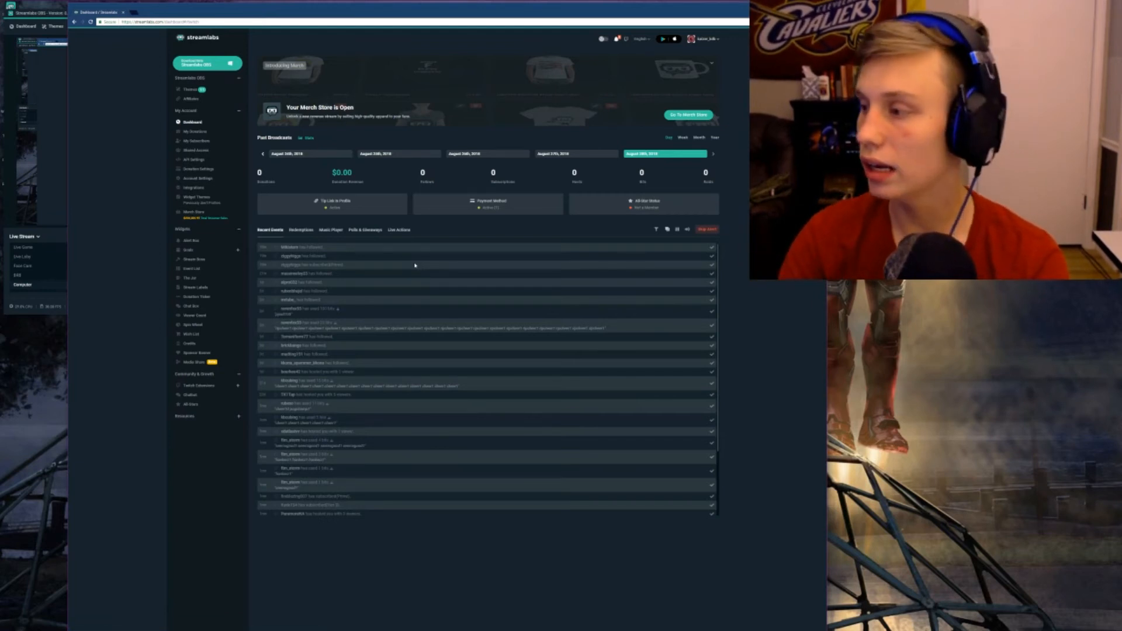
{"action": "left_click", "coordinate": [210, 246]}
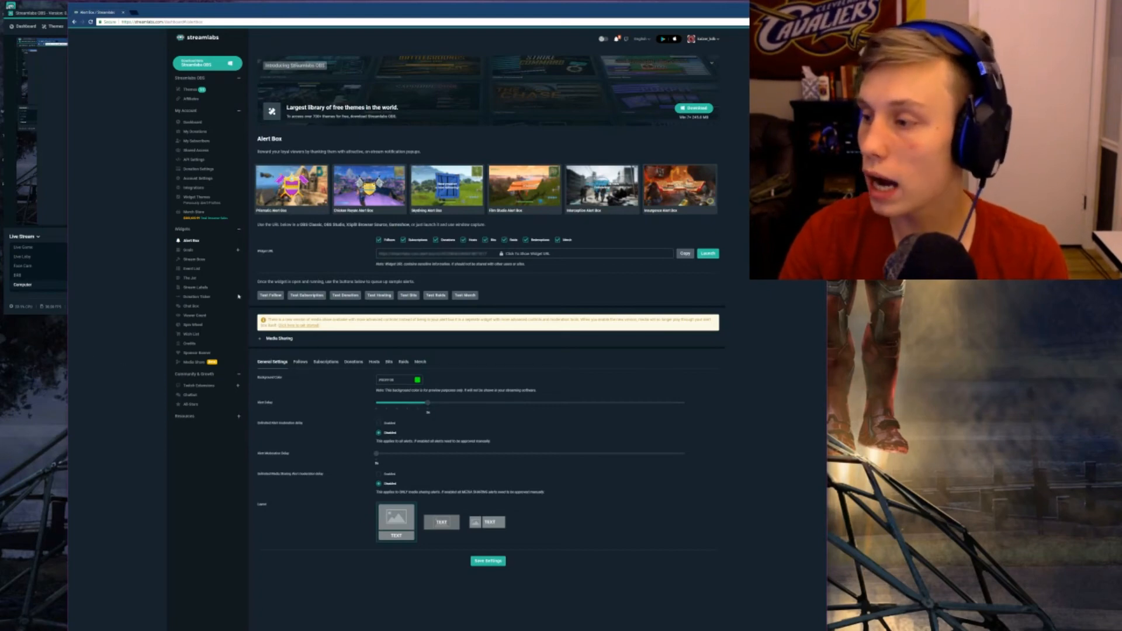
- Return to Streamlabs OBS and enlarge its window in both width and height
{"action": "left_click", "coordinate": [13, 207]}
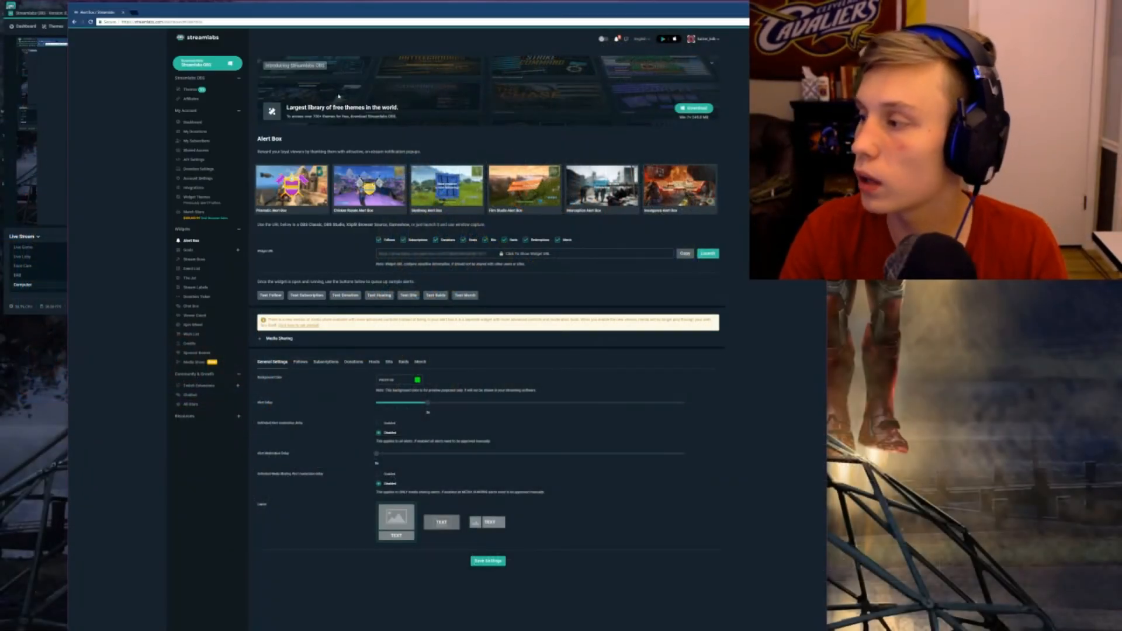
{"action": "left_click", "coordinate": [11, 61]}
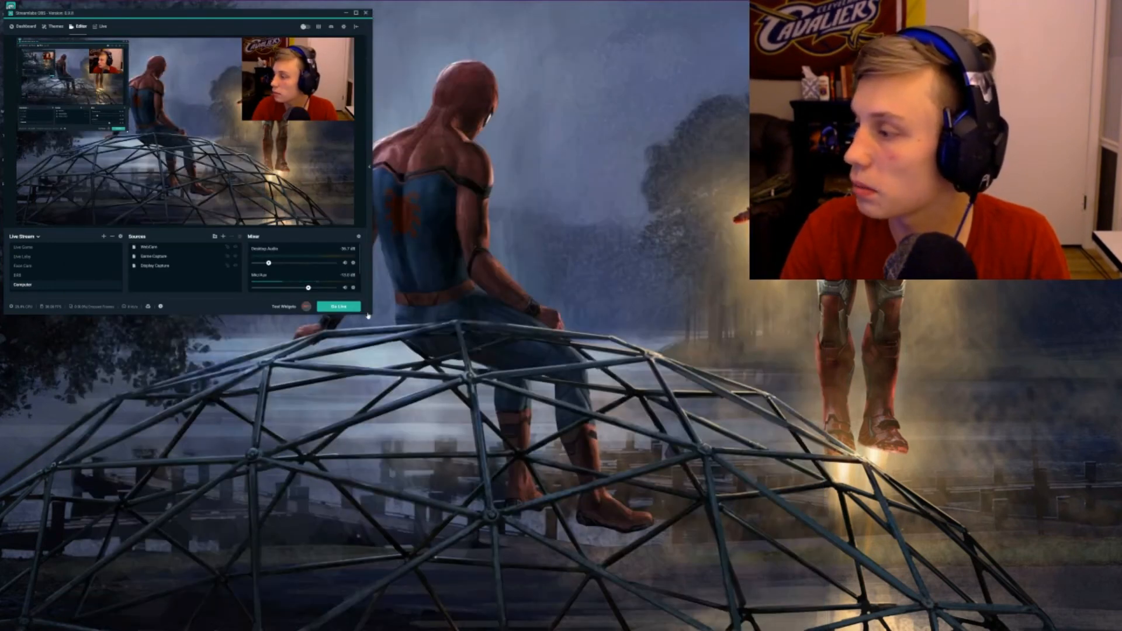
{"action": "left_click_drag", "start_coordinate": [372, 314], "coordinate": [665, 318]}
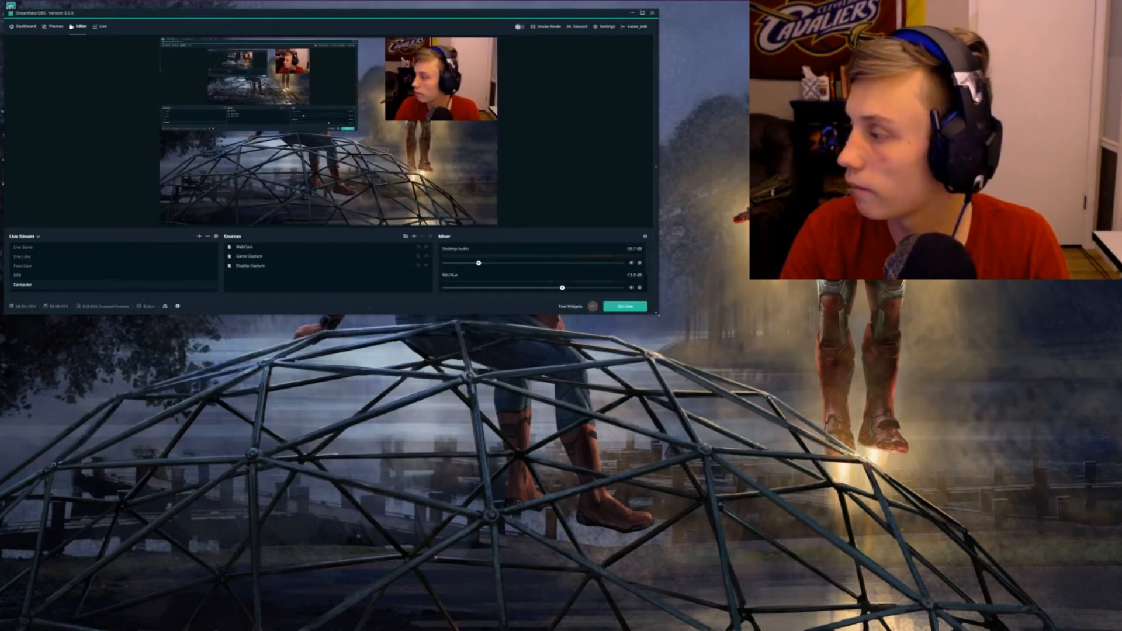
{"action": "left_click_drag", "start_coordinate": [661, 317], "coordinate": [702, 380]}
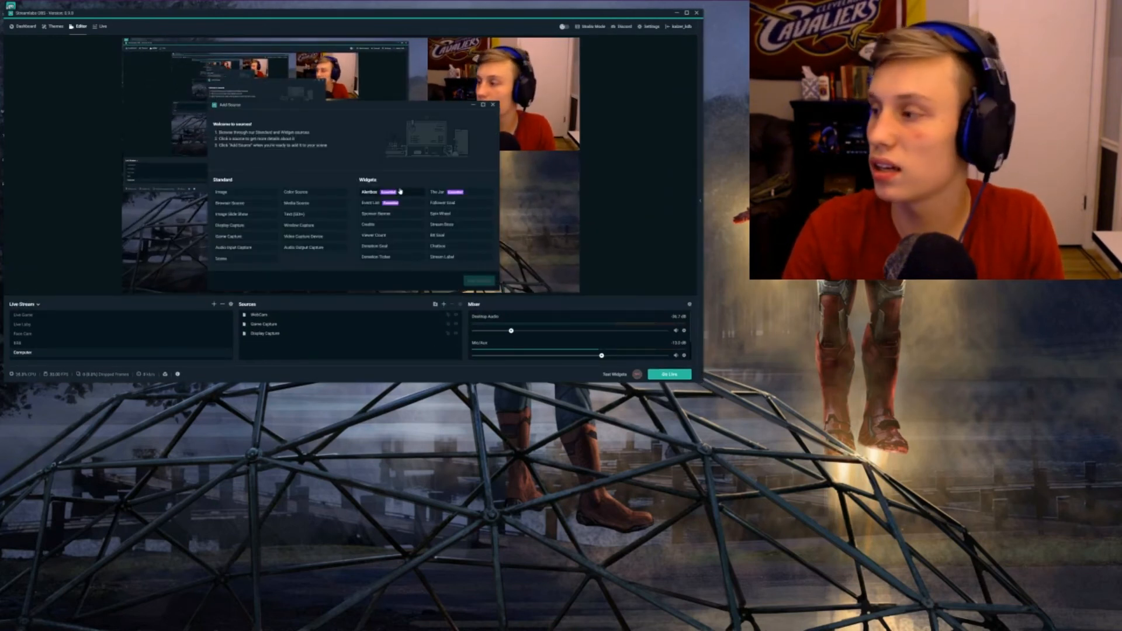
- View the Alert Box widget's options for adding a source, close them without adding it, and switch to the Face Cam scene
{"action": "left_click", "coordinate": [400, 191]}
{"action": "left_click", "coordinate": [470, 281]}
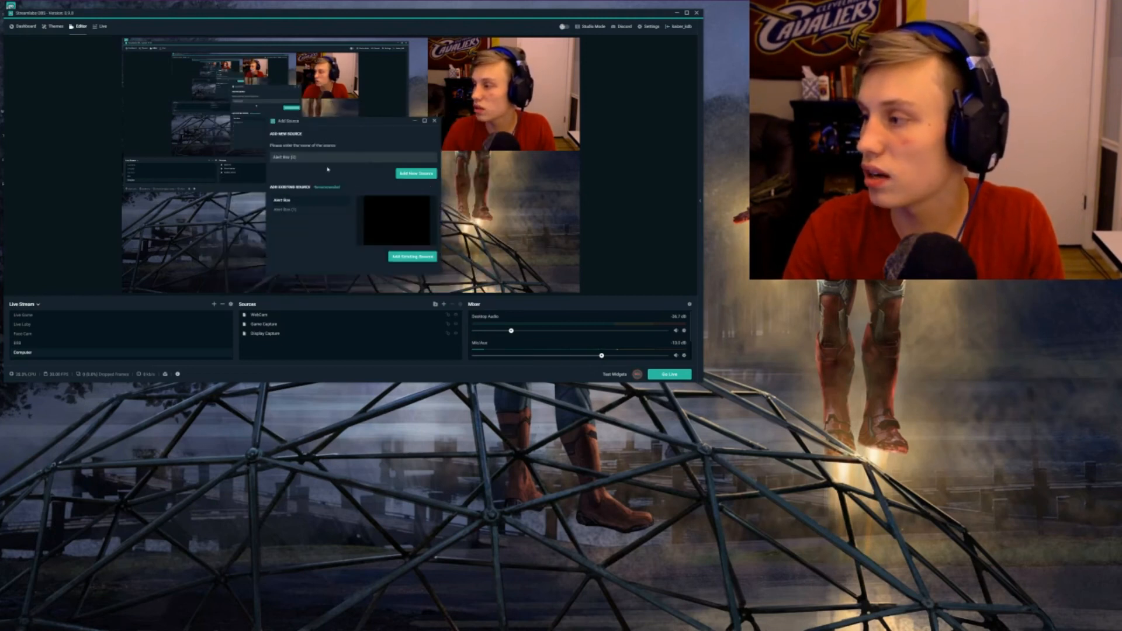
{"action": "left_click", "coordinate": [435, 122]}
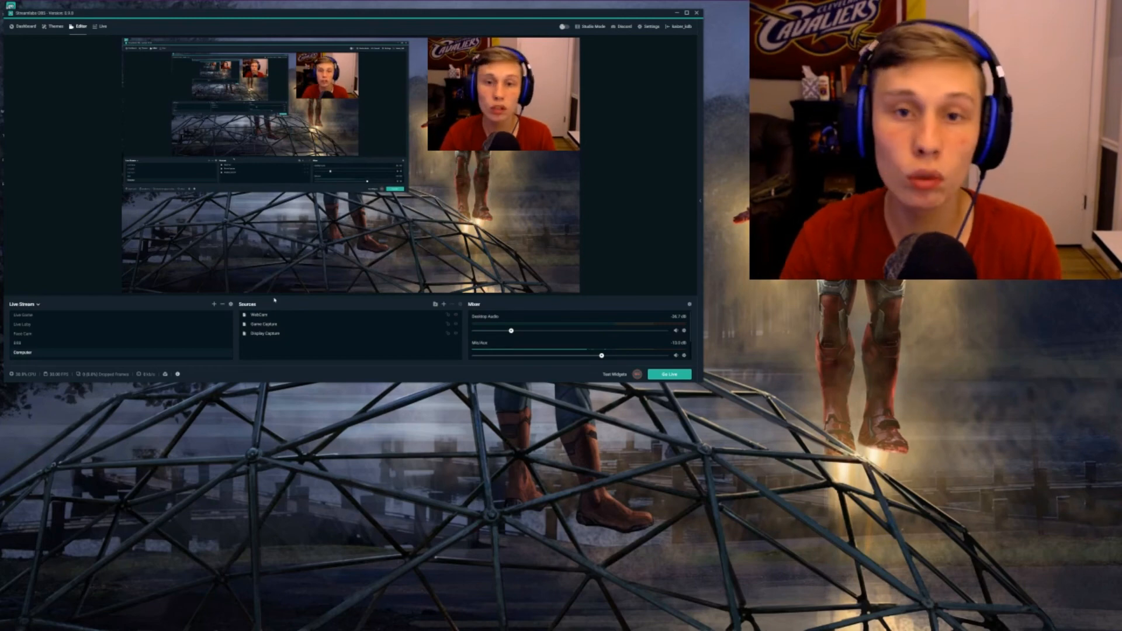
{"action": "left_click", "coordinate": [33, 335]}
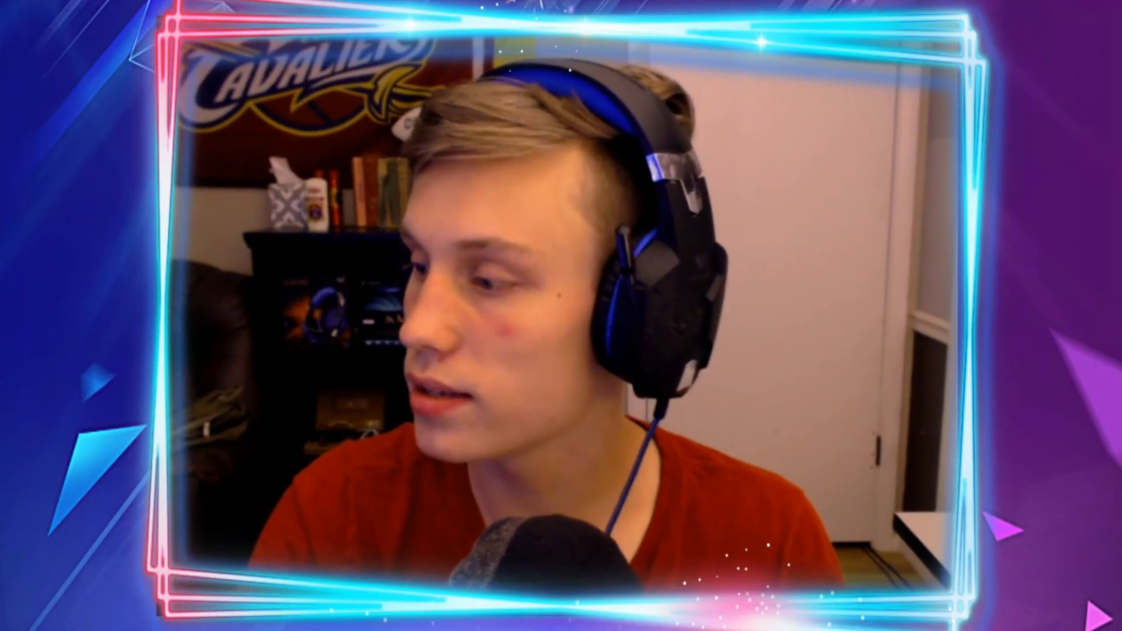